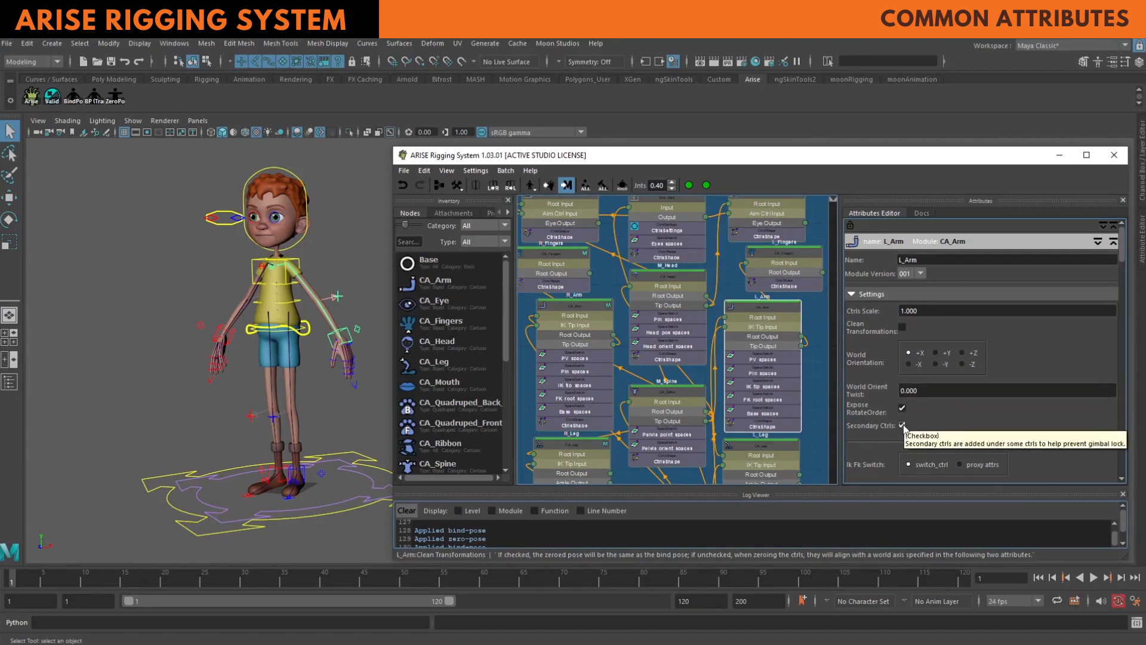
- Open the documentation of the L_Arm node and read through its attribute descriptions
{"action": "scroll", "coordinate": [926, 466], "scroll_direction": "down", "scroll_amount": 1}
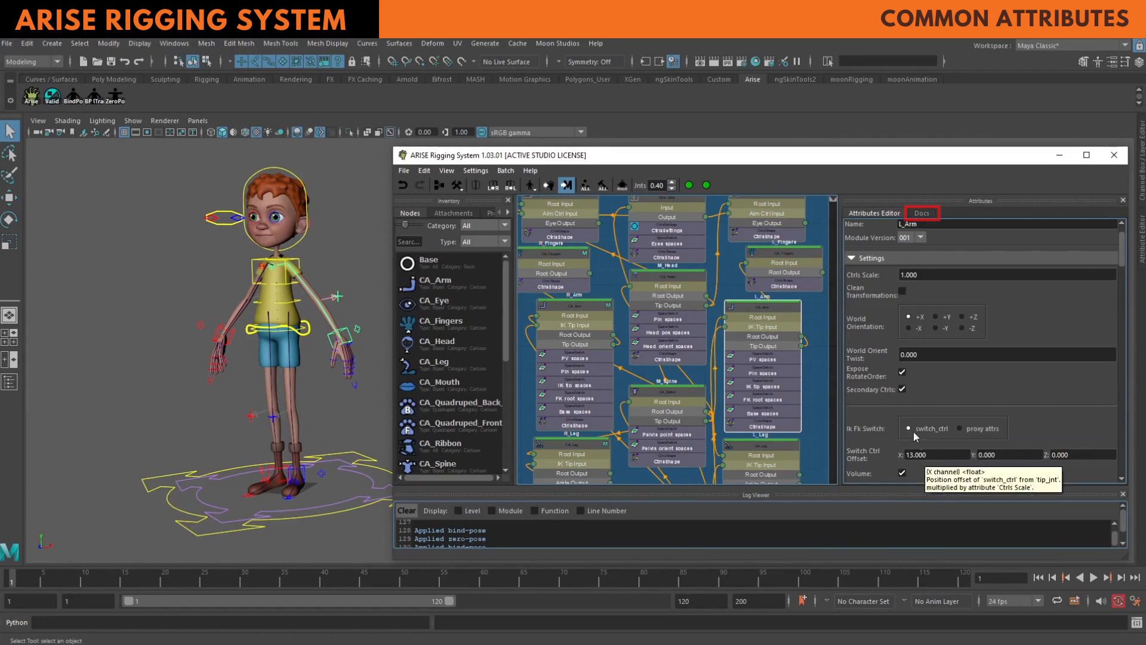
{"action": "left_click", "coordinate": [923, 214]}
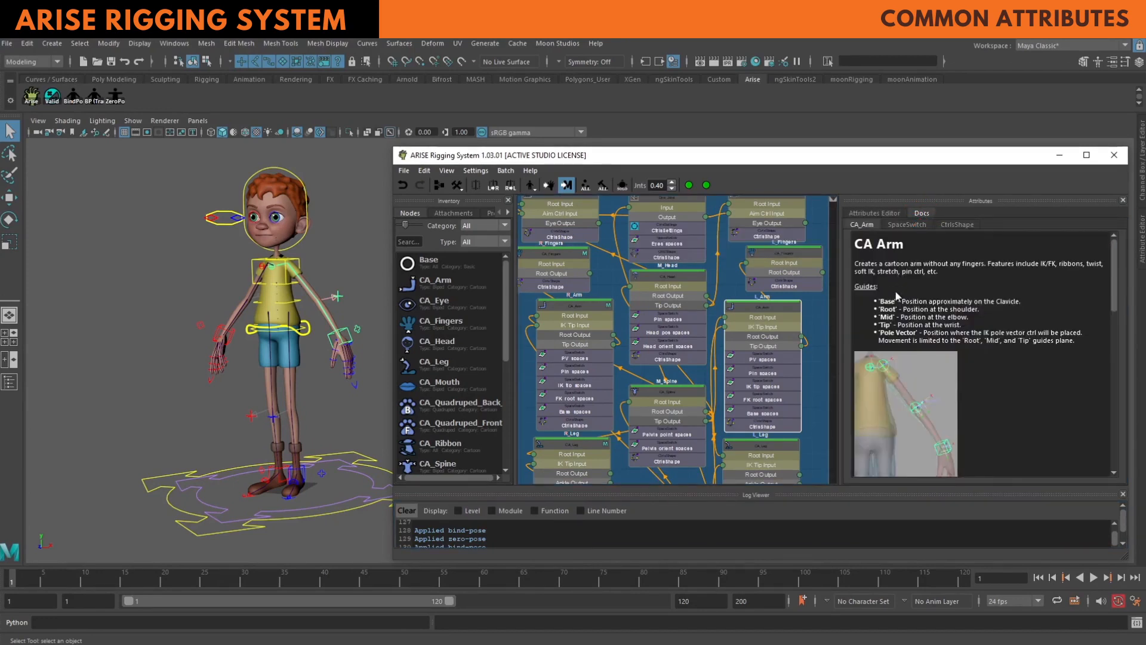
{"action": "scroll", "coordinate": [896, 294], "scroll_direction": "down", "scroll_amount": 5}
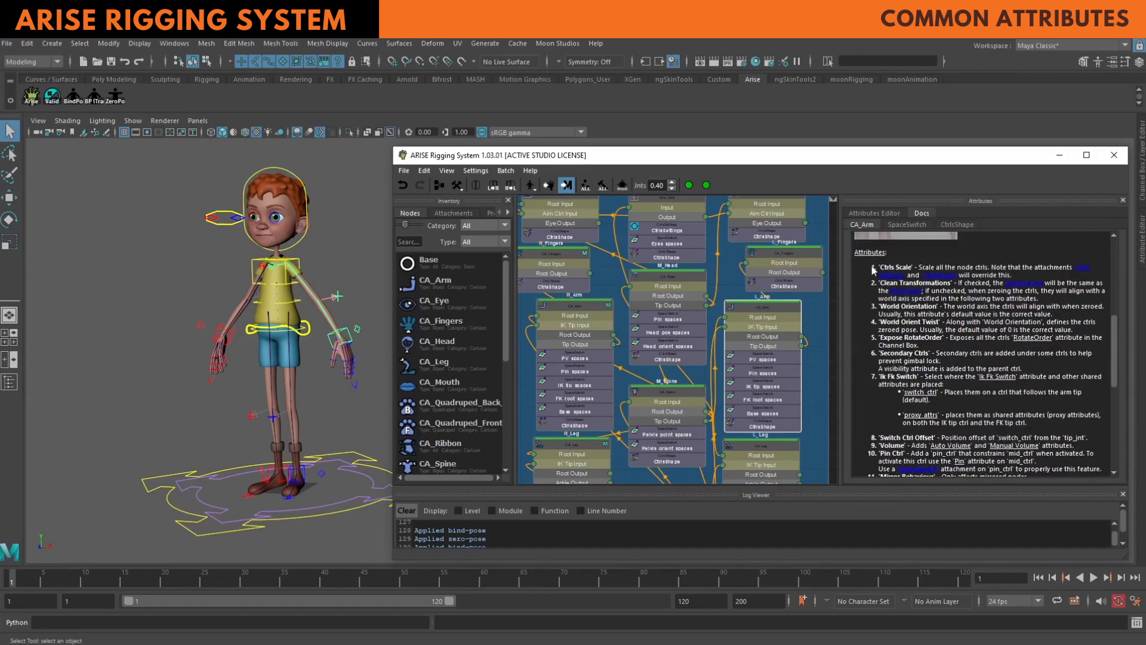
{"action": "scroll", "coordinate": [879, 263], "scroll_direction": "down", "scroll_amount": 3}
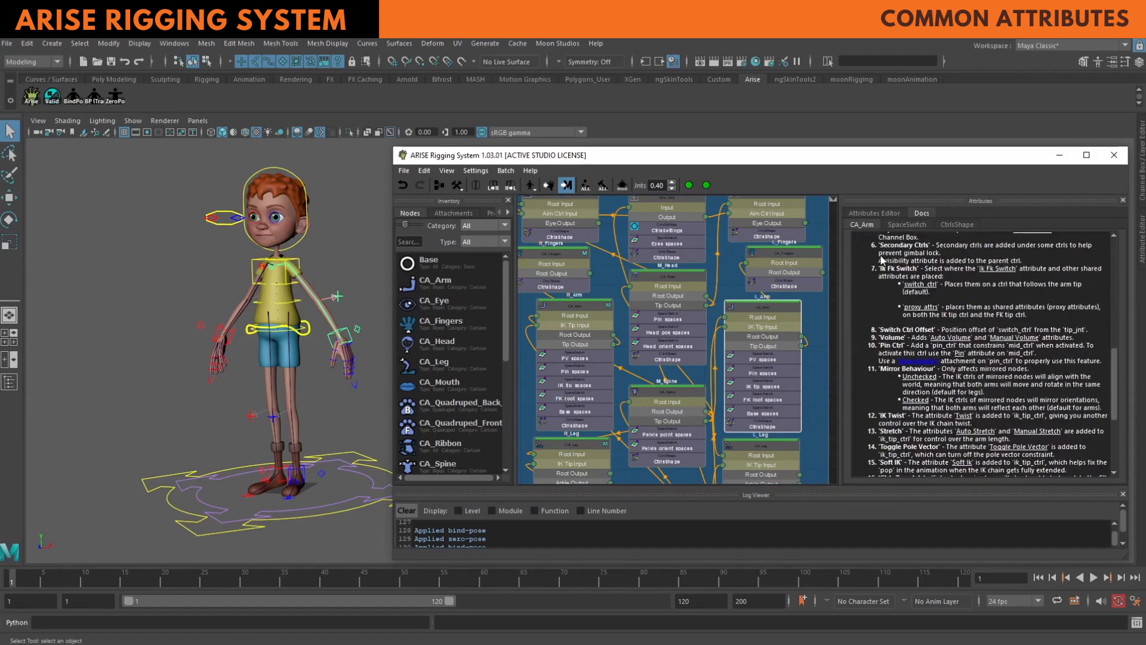
{"action": "scroll", "coordinate": [881, 259], "scroll_direction": "down", "scroll_amount": 3}
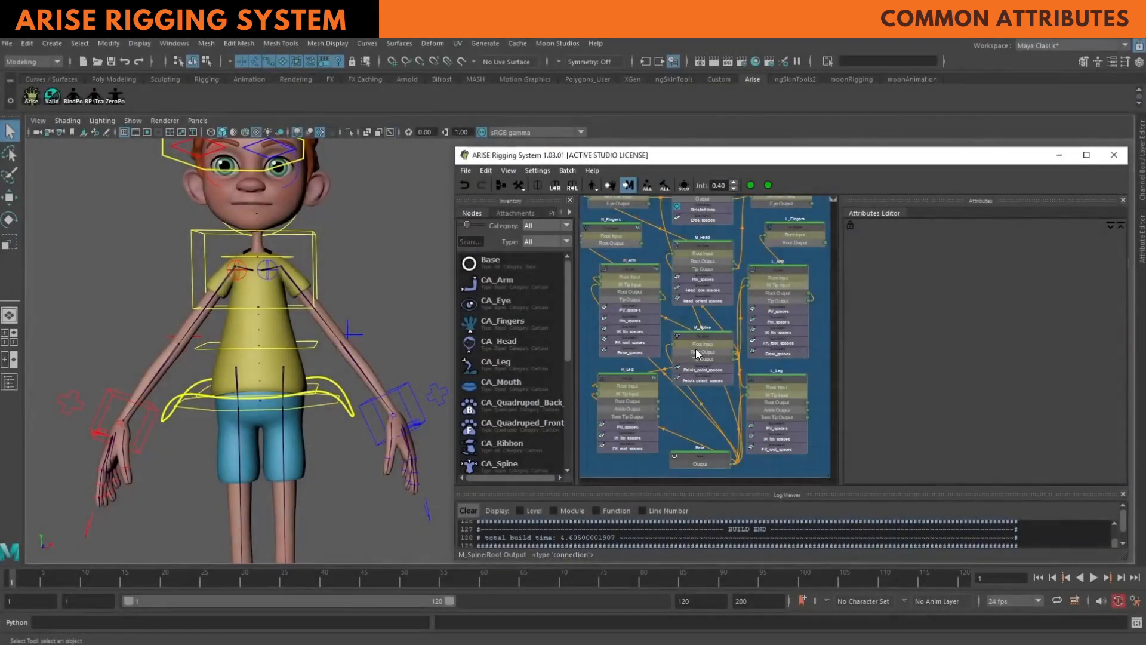
- Set the Ctrls Scale of the M_Spine node to 0.7 and rebuild that node
{"action": "left_click", "coordinate": [696, 349]}
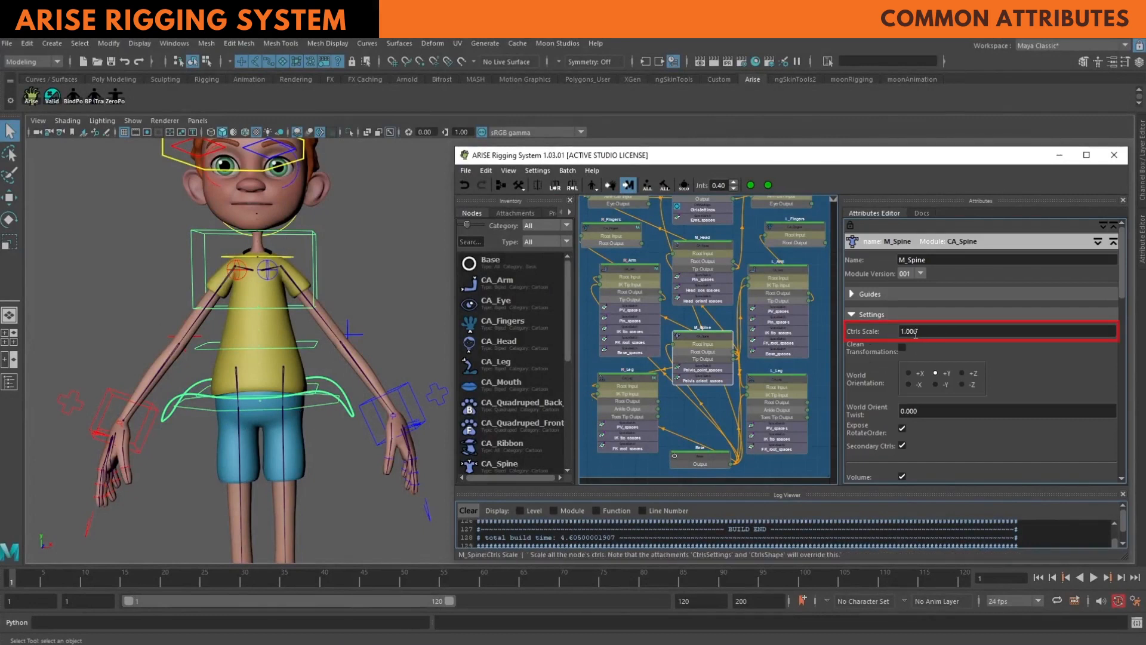
{"action": "left_click_drag", "start_coordinate": [919, 332], "coordinate": [900, 333]}
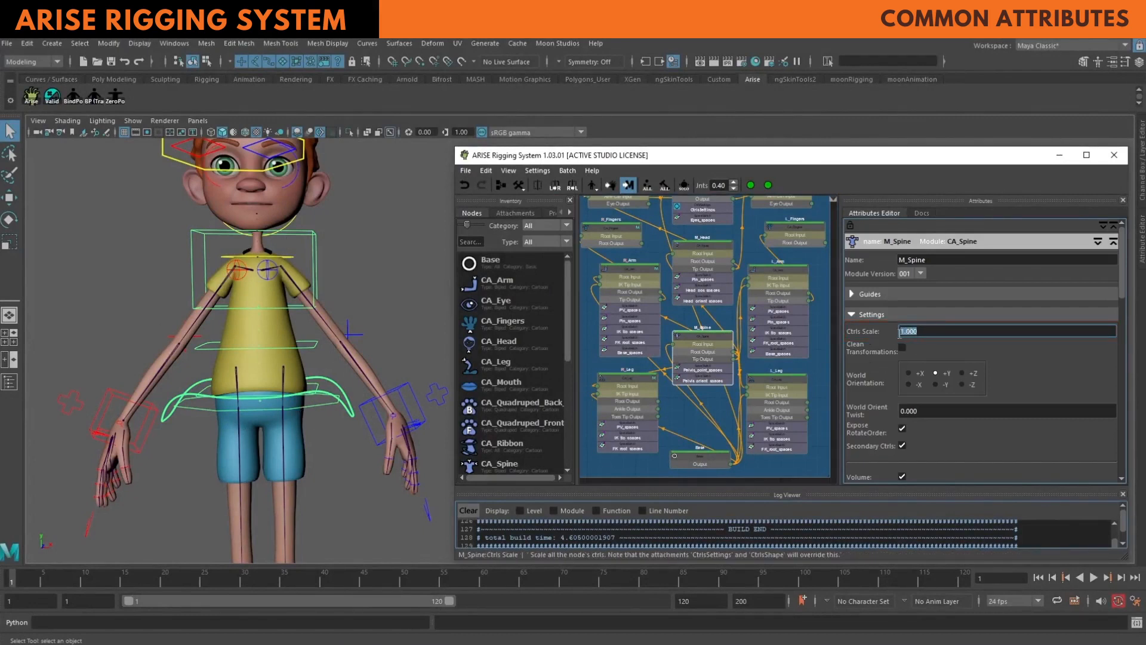
{"action": "type", "text": "0.7"}
{"action": "key", "text": "Return"}
{"action": "right_click", "coordinate": [717, 346]}
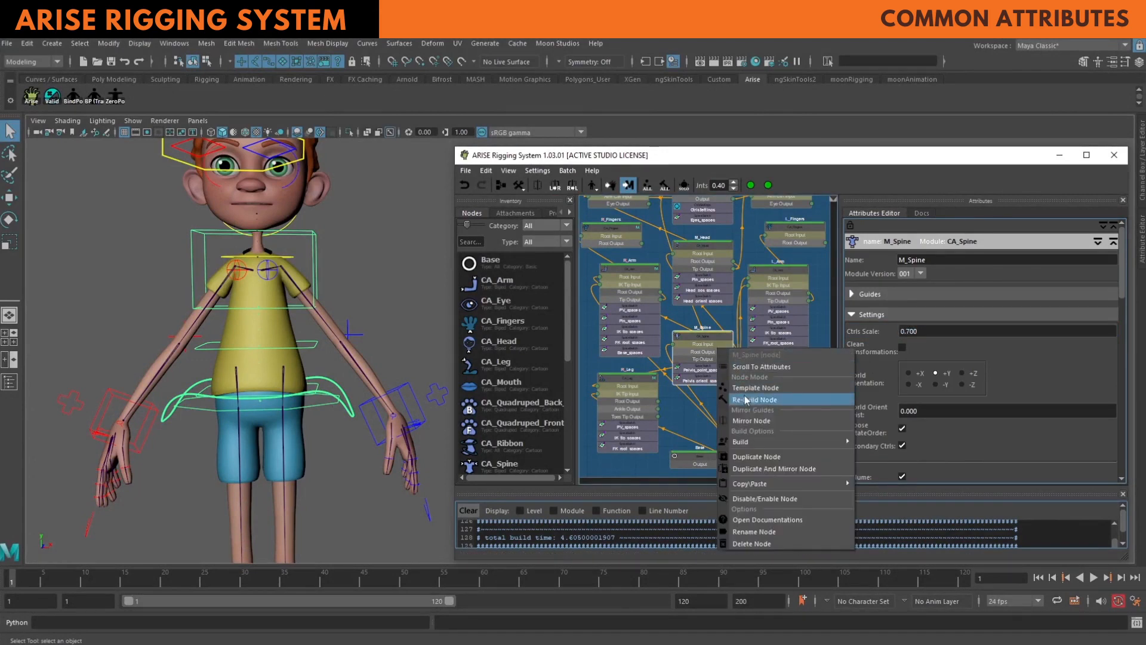
{"action": "left_click", "coordinate": [745, 400]}
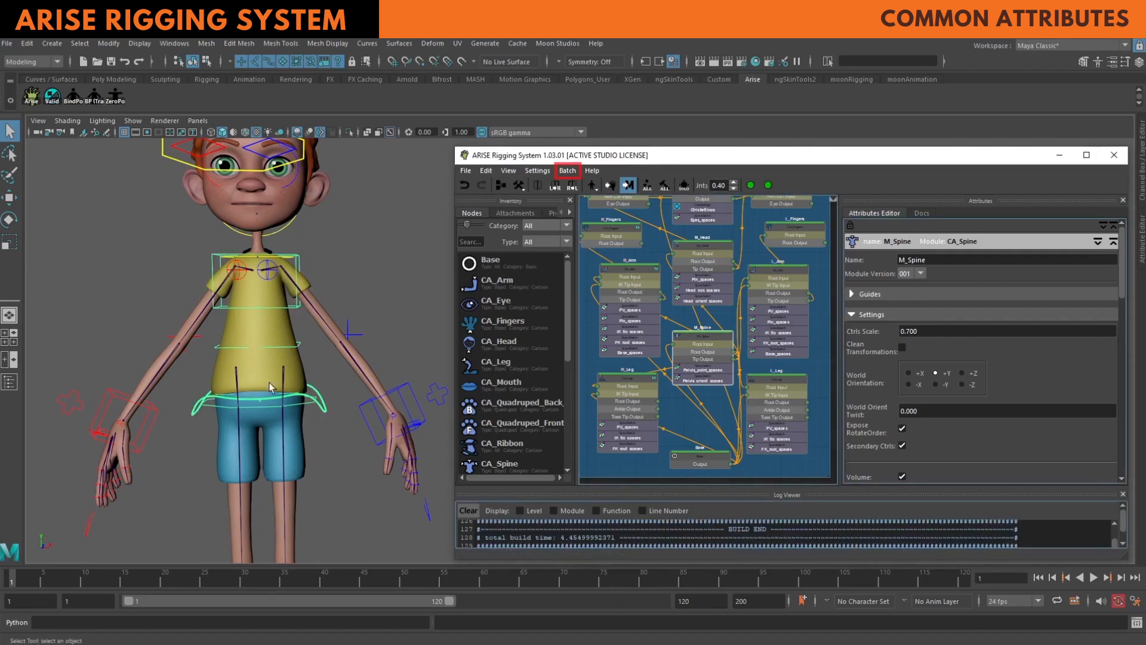
- Batch-apply a value of 0.7 to the Ctrls Scale attributes of all nodes and check it on the L_Arm node
{"action": "left_click", "coordinate": [561, 174]}
{"action": "left_click", "coordinate": [599, 189]}
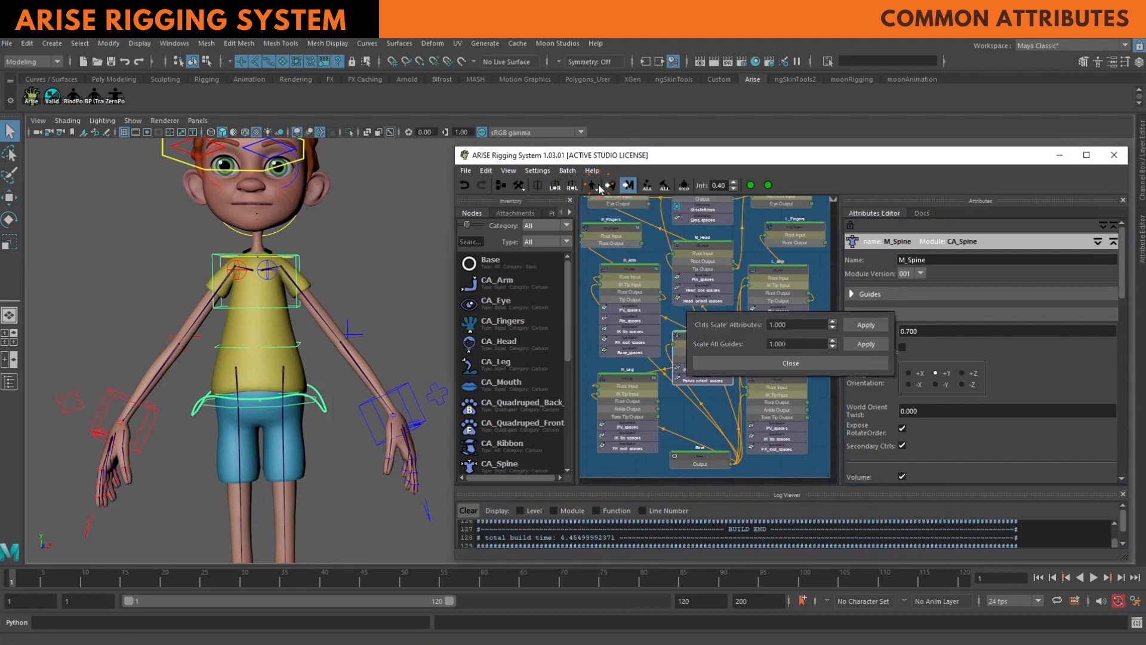
{"action": "left_click_drag", "start_coordinate": [794, 324], "coordinate": [768, 324]}
{"action": "type", "text": "0"}
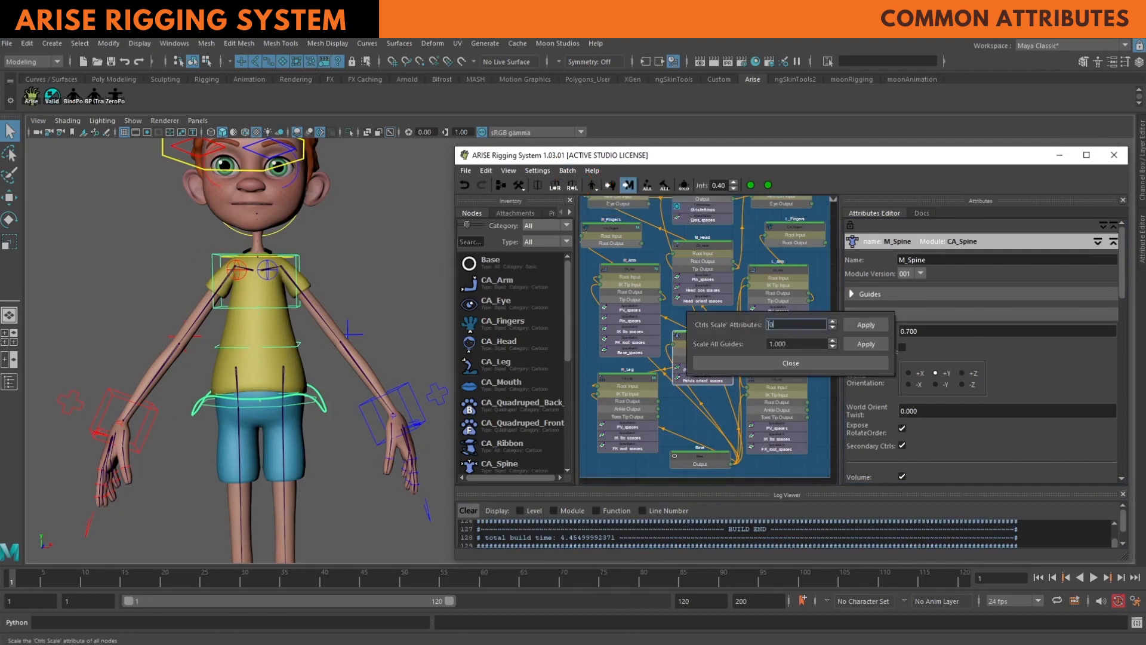
{"action": "type", "text": ".7"}
{"action": "left_click", "coordinate": [881, 324]}
{"action": "left_click", "coordinate": [824, 363]}
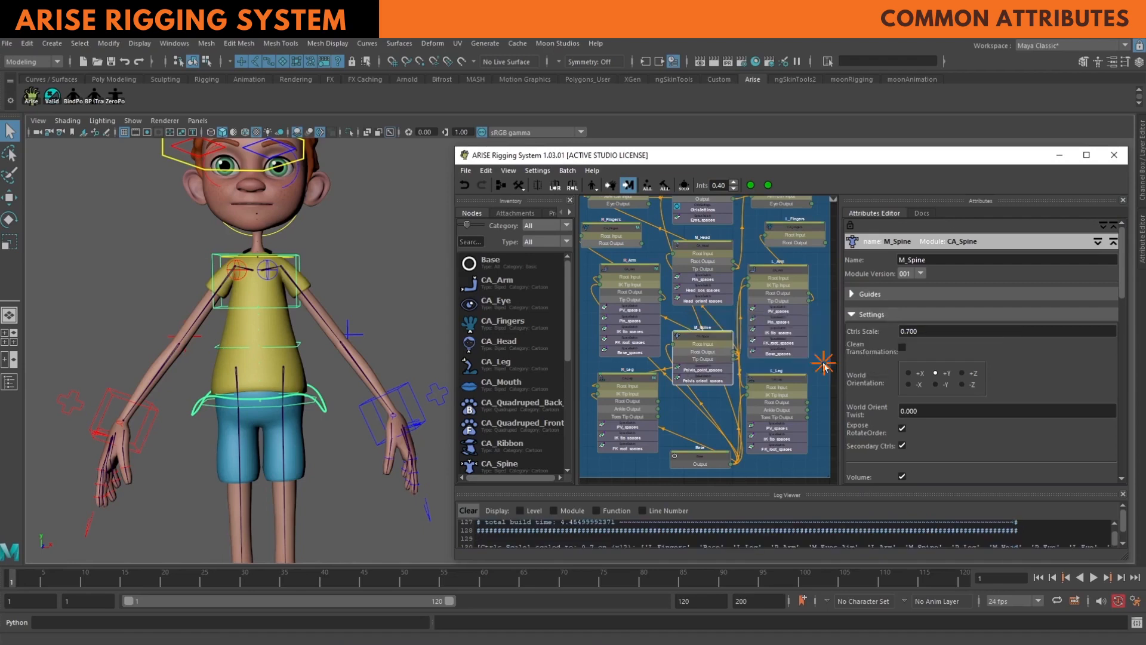
{"action": "left_click", "coordinate": [779, 299]}
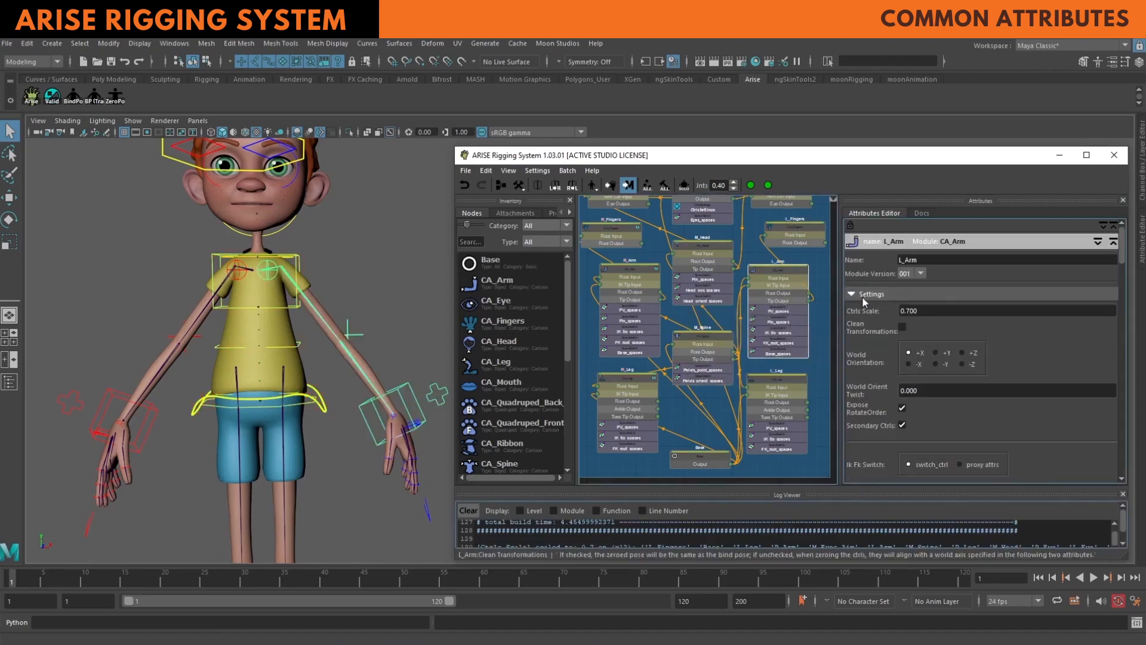
{"action": "left_click", "coordinate": [607, 235]}
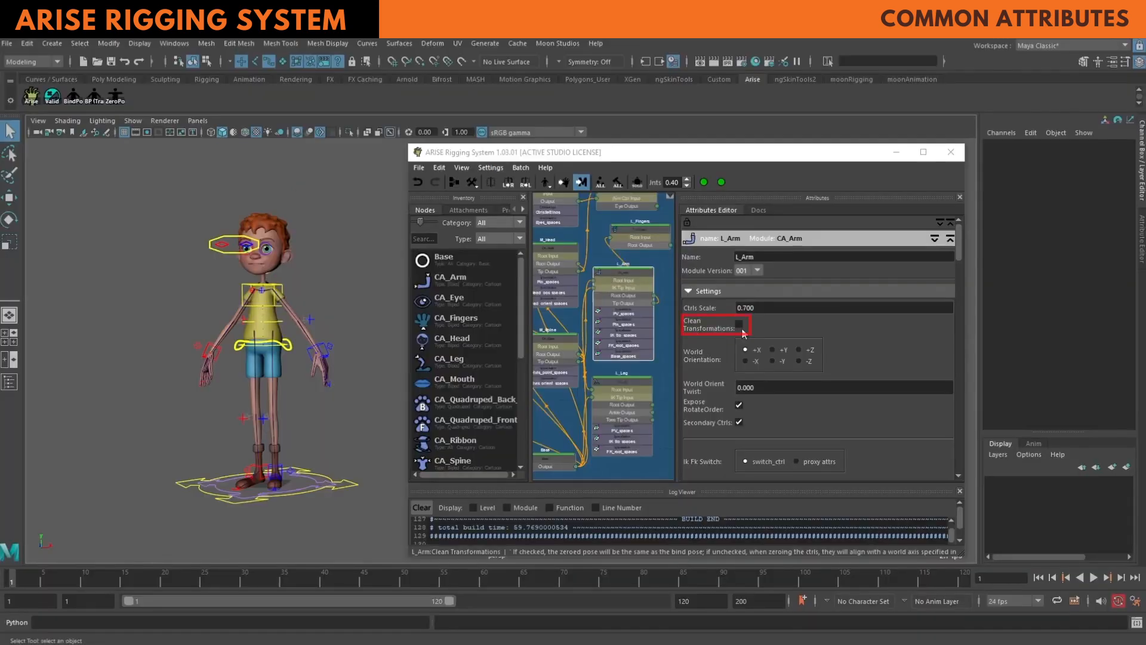
- Set all translate and rotate channels of the left arm's IK tip control to 0
{"action": "left_click", "coordinate": [326, 351]}
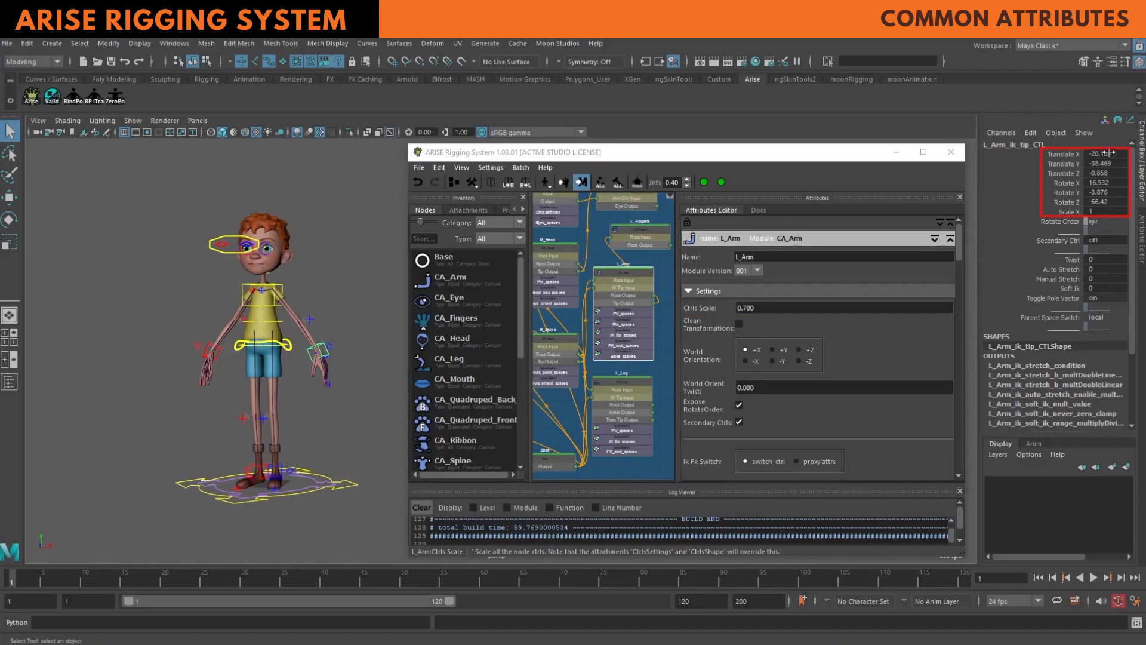
{"action": "left_click_drag", "start_coordinate": [1104, 154], "coordinate": [1104, 202]}
{"action": "type", "text": "0"}
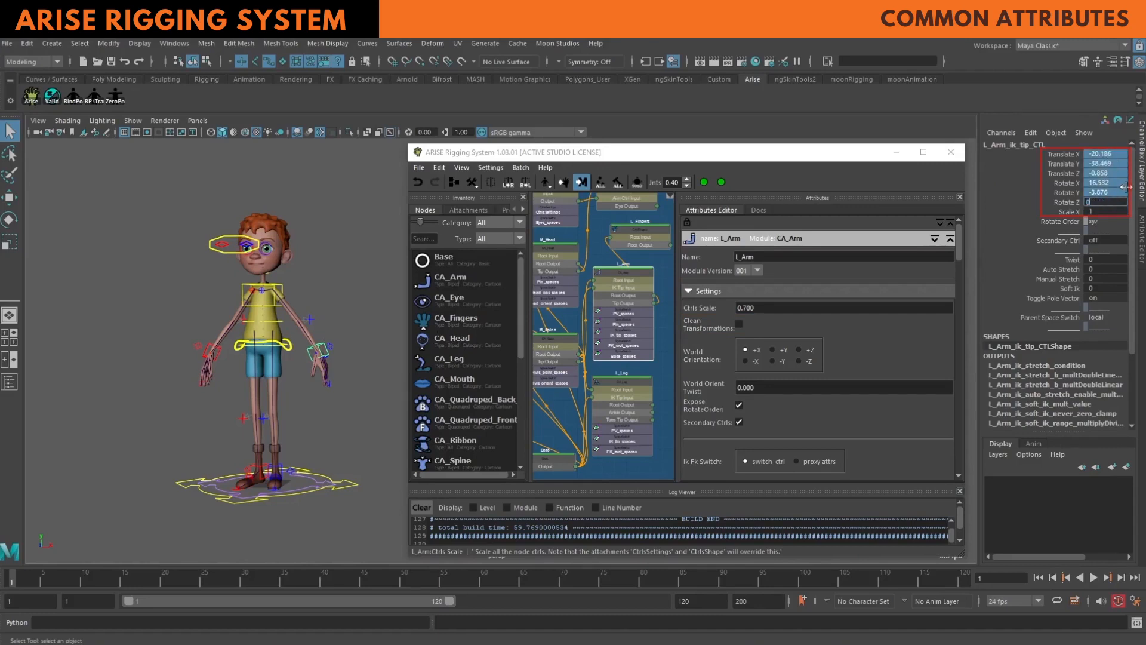
{"action": "key", "text": "Return"}
- Select all of the character's controls, set their translate and rotate channels to 0, and clear the selection
{"action": "left_click_drag", "start_coordinate": [95, 188], "coordinate": [364, 516]}
{"action": "left_click_drag", "start_coordinate": [1113, 200], "coordinate": [1113, 202]}
{"action": "type", "text": "0"}
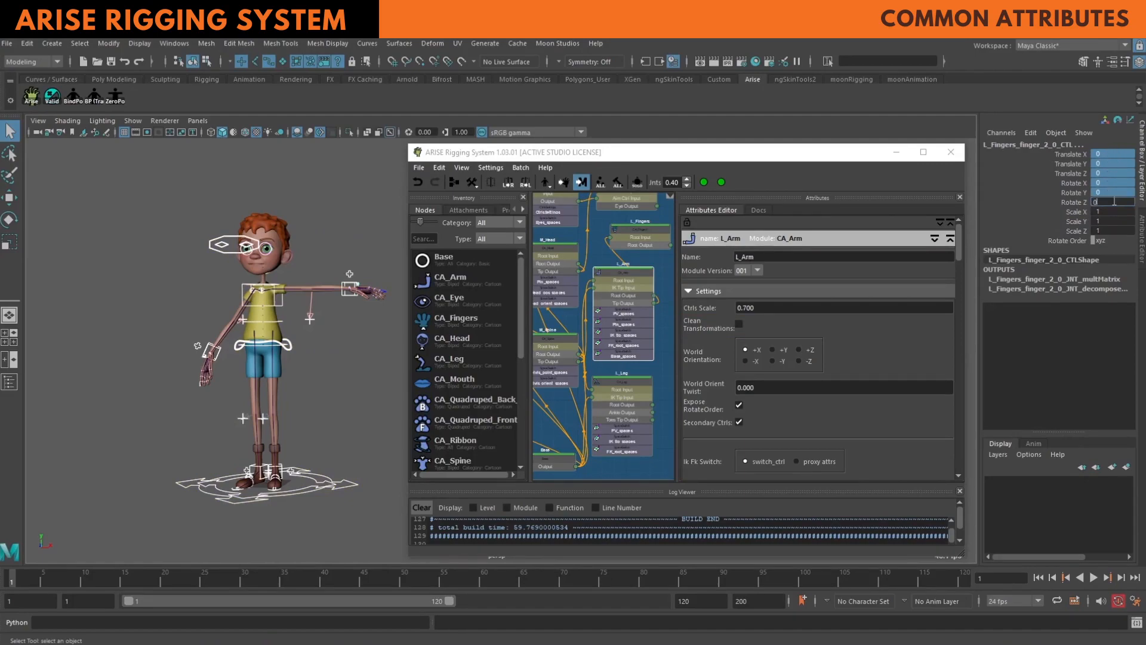
{"action": "key", "text": "Return"}
{"action": "left_click", "coordinate": [318, 237]}
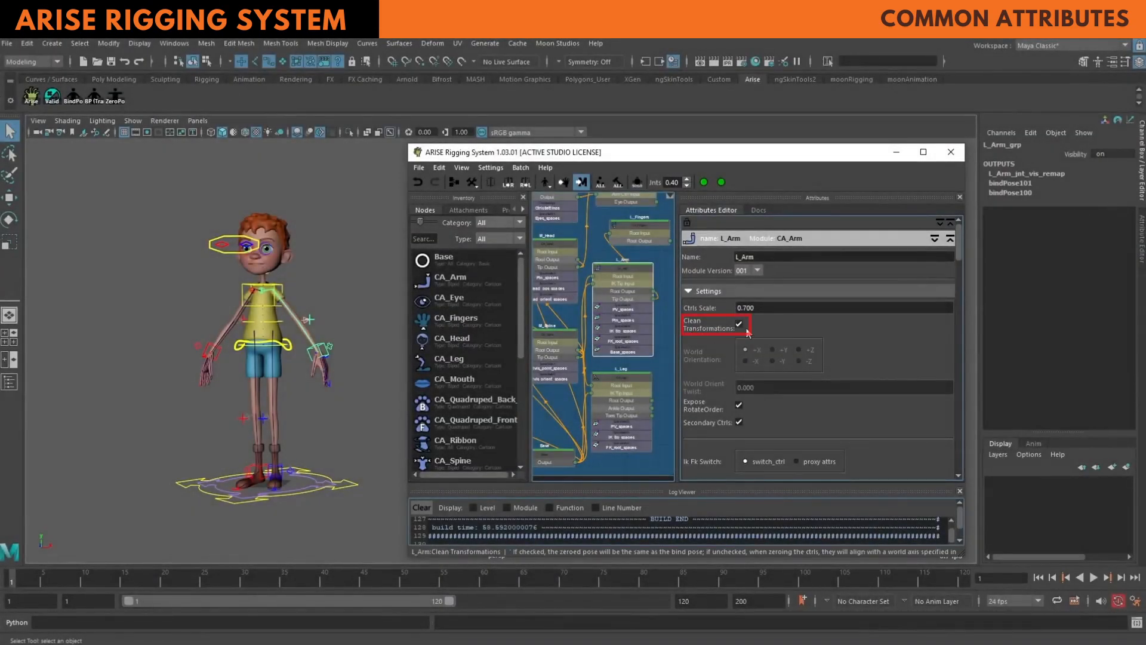
- Inspect the translate and rotate channels of the left arm's IK tip control and of all the character's controls
{"action": "left_click", "coordinate": [319, 349]}
{"action": "left_click_drag", "start_coordinate": [1099, 154], "coordinate": [1101, 202]}
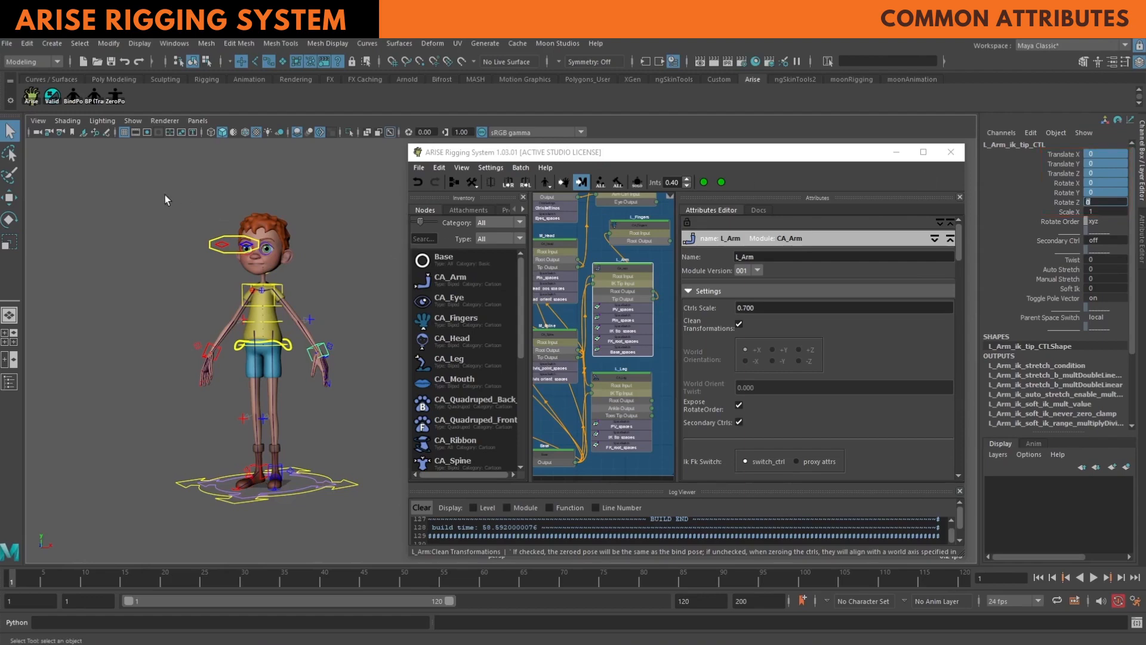
{"action": "left_click_drag", "start_coordinate": [164, 195], "coordinate": [357, 528]}
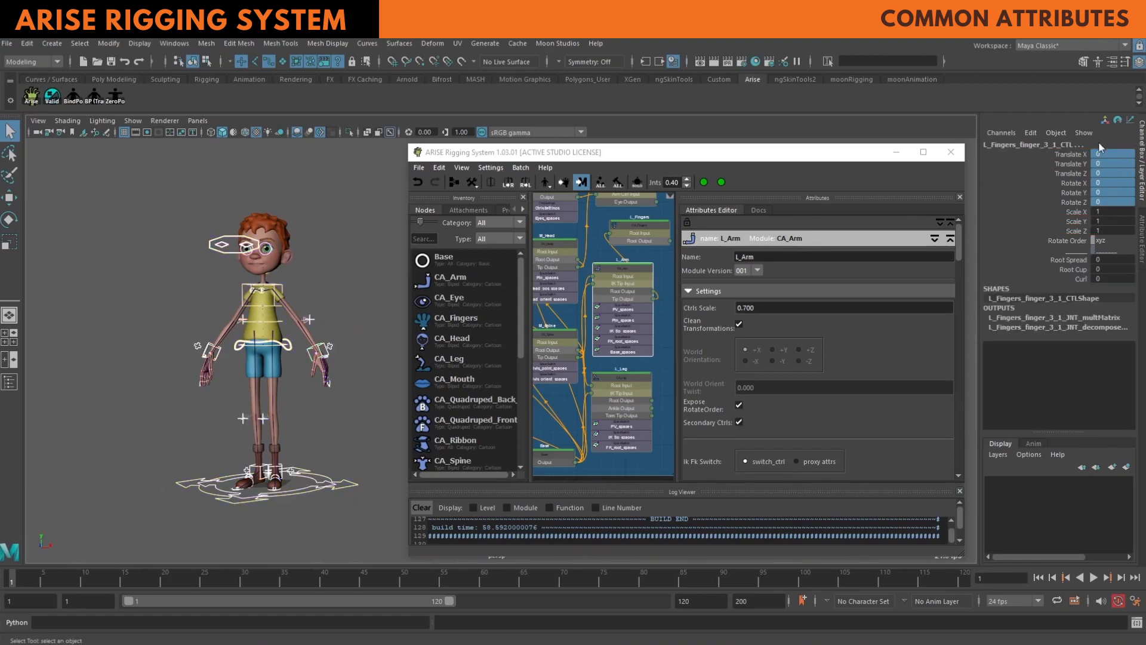
{"action": "left_click", "coordinate": [1103, 201]}
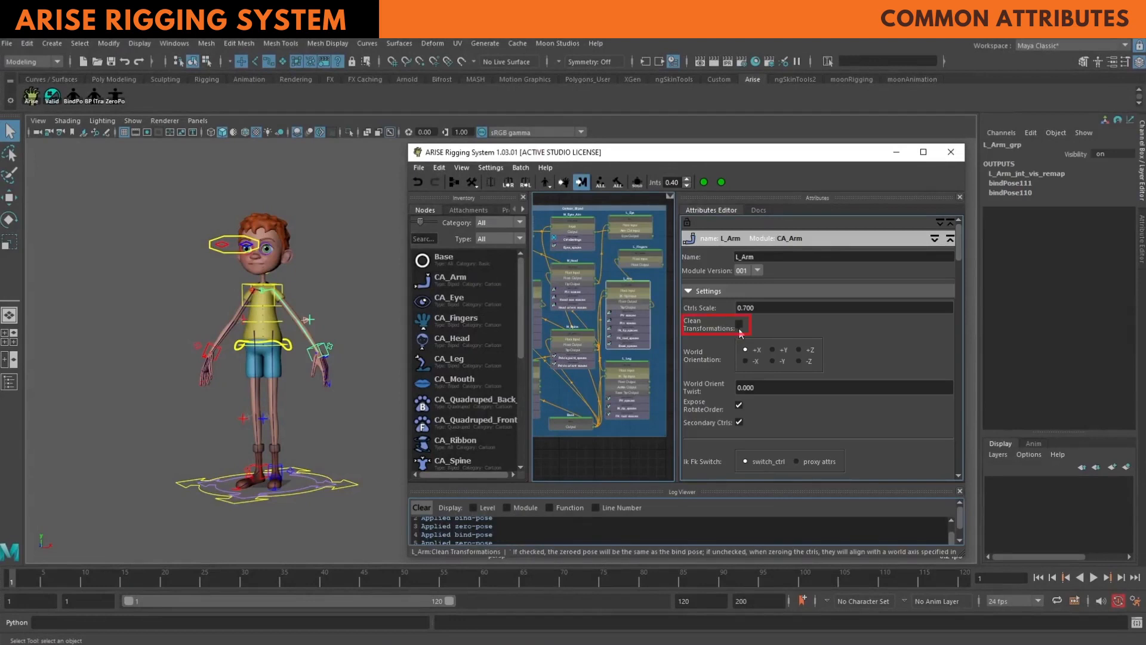
- Apply the zeroed pose to the rig and return it to the bind pose
{"action": "left_click", "coordinate": [546, 185]}
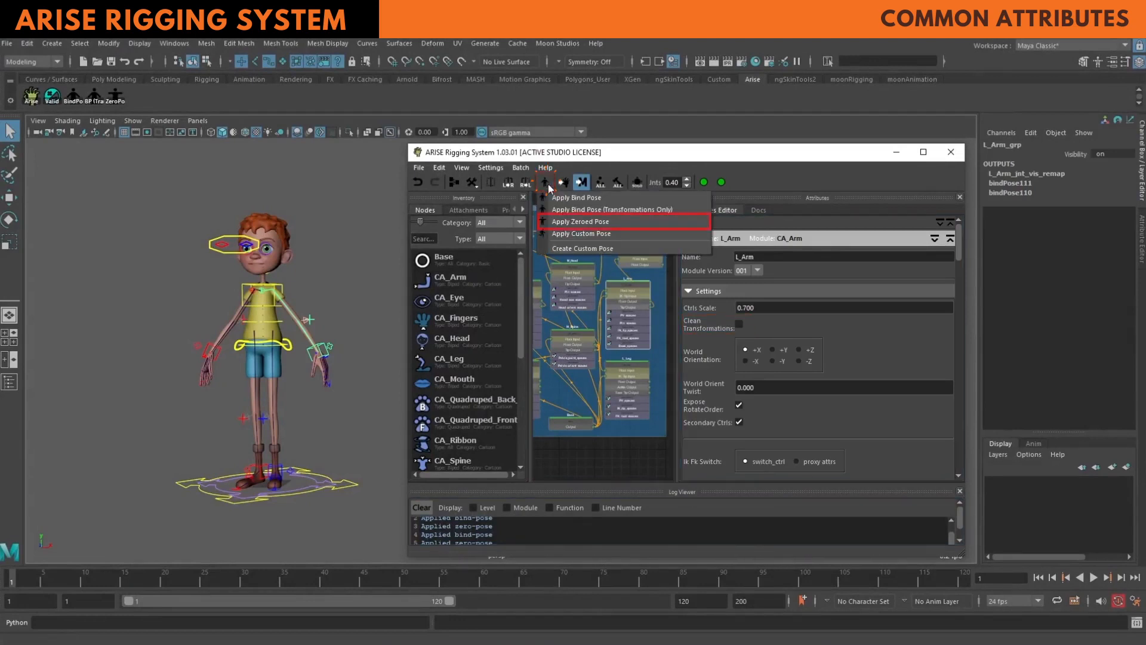
{"action": "left_click", "coordinate": [571, 222]}
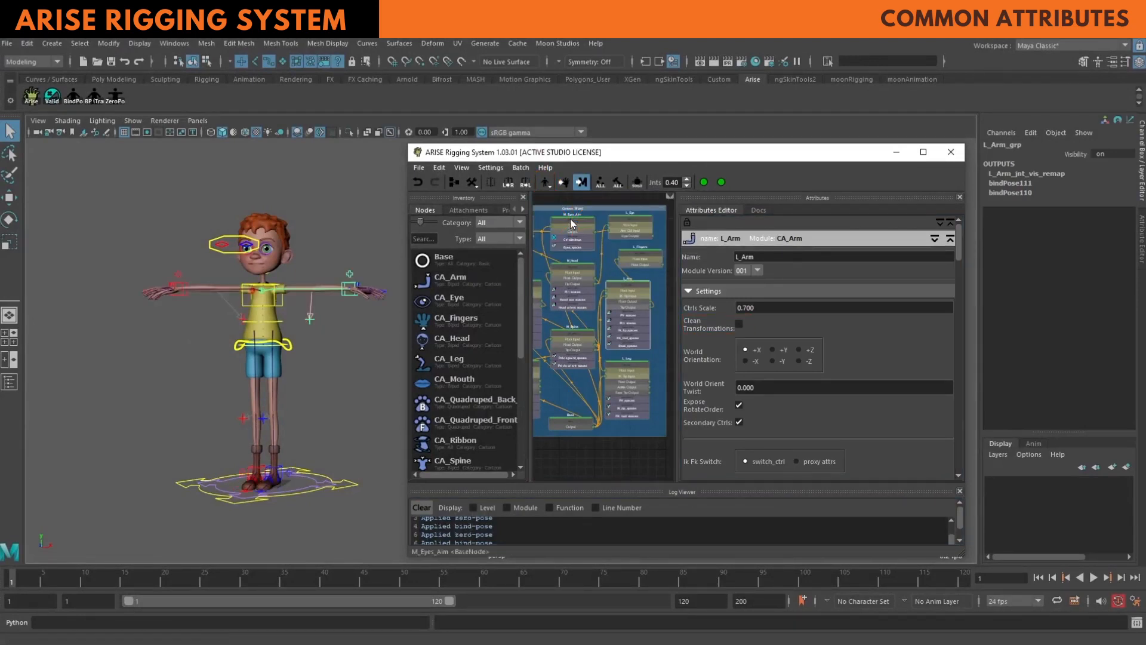
{"action": "left_click", "coordinate": [546, 181]}
{"action": "left_click", "coordinate": [564, 198]}
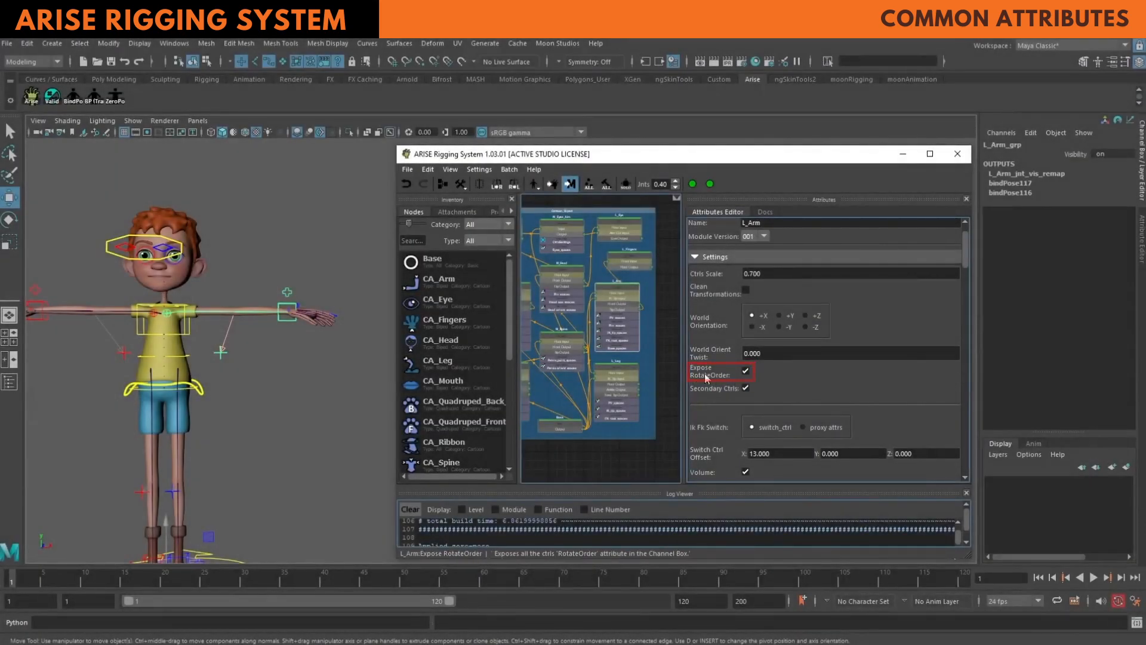
- Turn on the Secondary Ctrl attribute of the left arm's IK tip control
{"action": "left_click", "coordinate": [281, 303]}
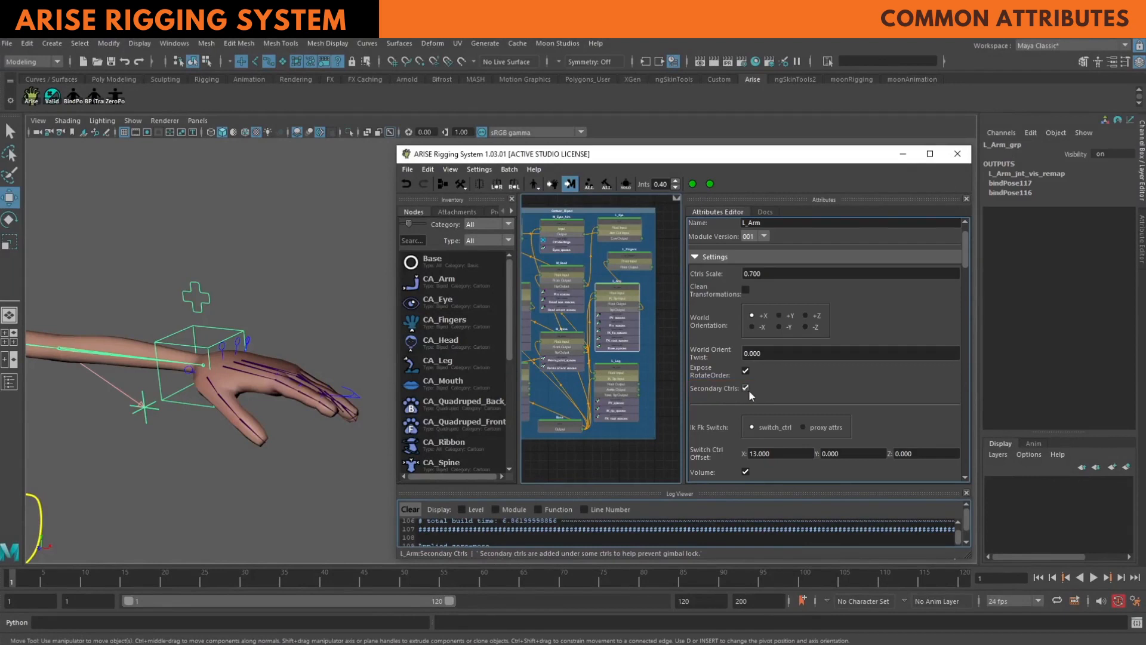
{"action": "left_click", "coordinate": [220, 329]}
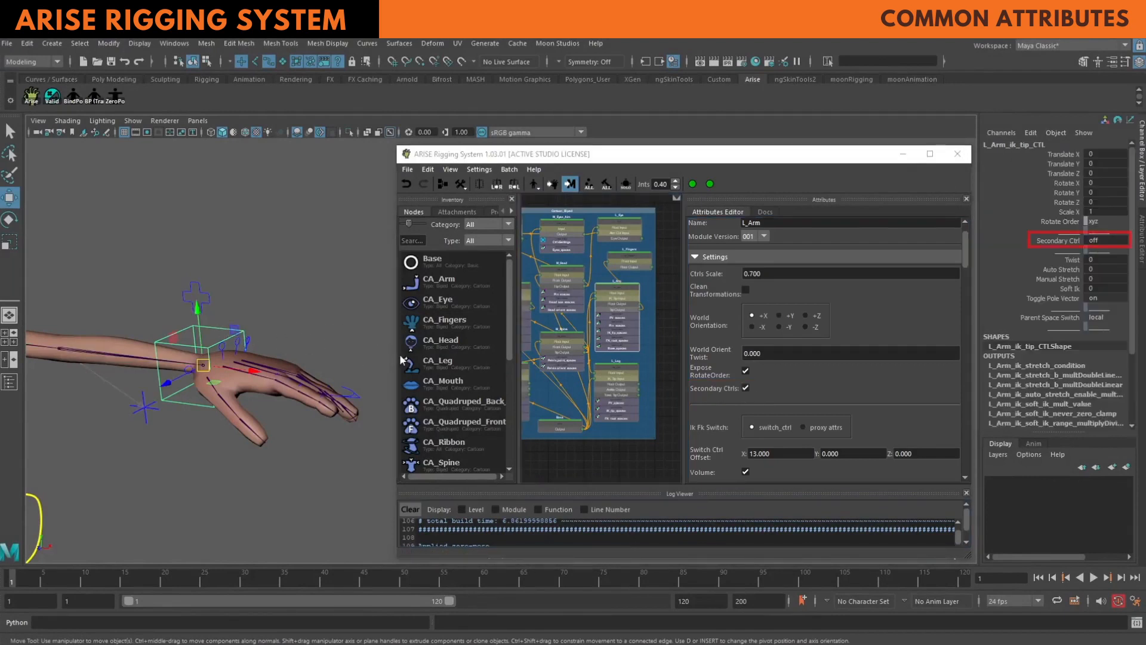
{"action": "left_click", "coordinate": [1060, 241]}
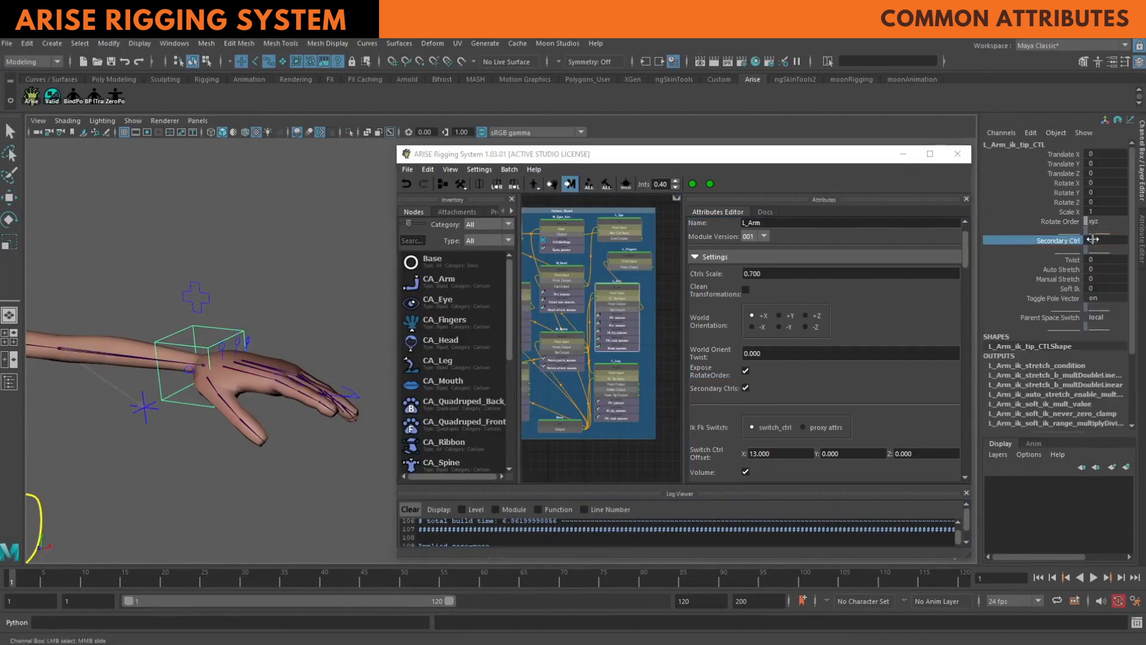
{"action": "left_click", "coordinate": [1101, 240]}
{"action": "type", "text": "1"}
{"action": "key", "text": "Return"}
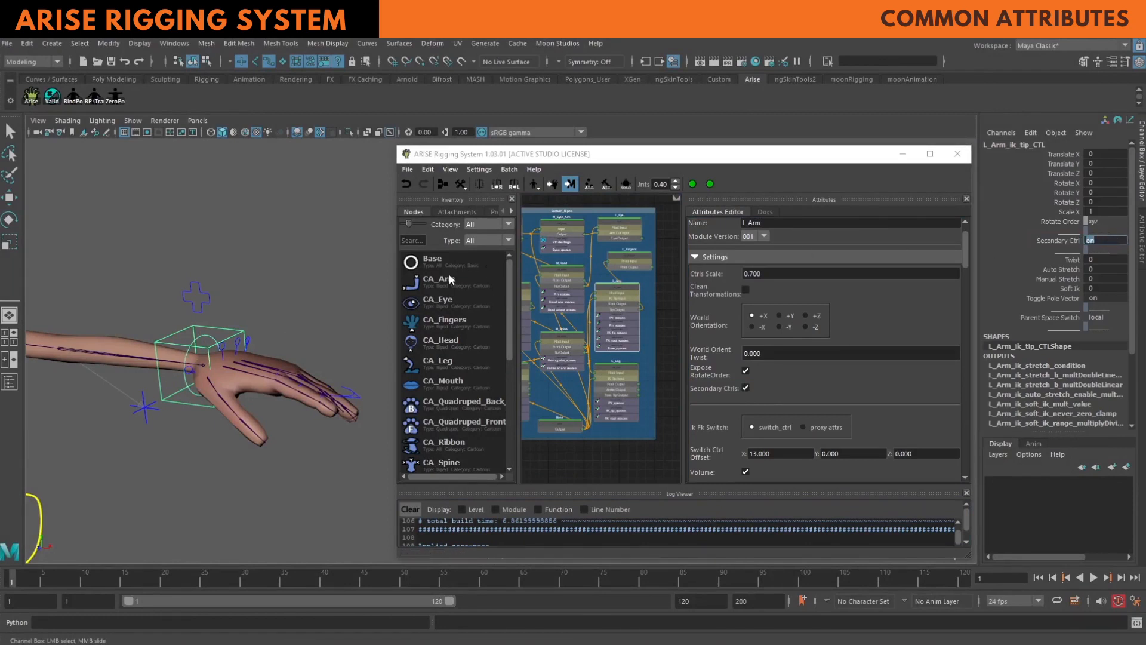
- Select the secondary control at the left wrist and rotate it
{"action": "left_click", "coordinate": [276, 331]}
{"action": "left_click", "coordinate": [209, 337]}
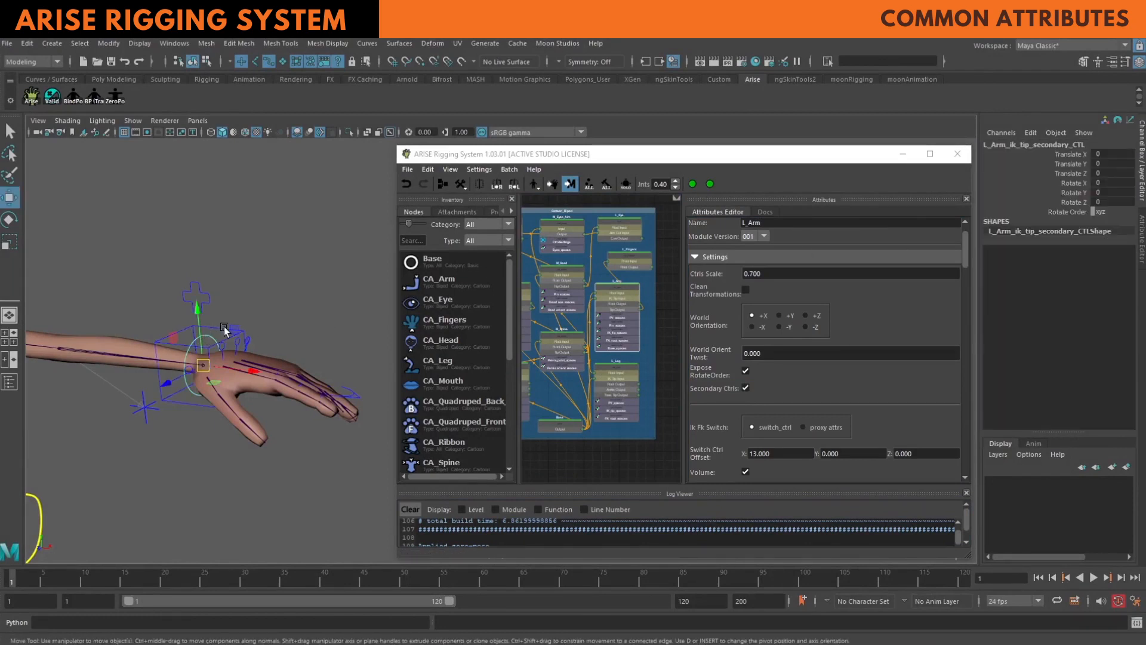
{"action": "key", "text": "e"}
{"action": "mouse_move", "coordinate": [206, 370]}
{"action": "left_mouse_down"}
{"action": "mouse_move", "coordinate": [181, 368]}
{"action": "mouse_move", "coordinate": [209, 356]}
{"action": "left_mouse_up"}
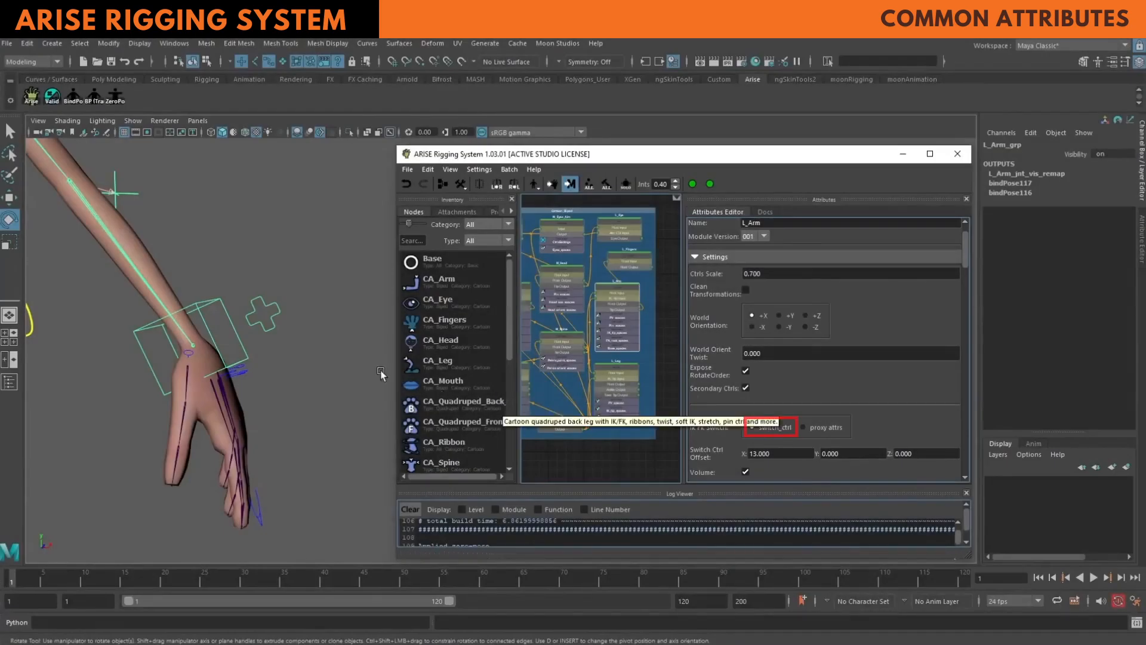
- Set Ik Fk Switch to 1 on the left arm's separate switch control
{"action": "left_click", "coordinate": [271, 313]}
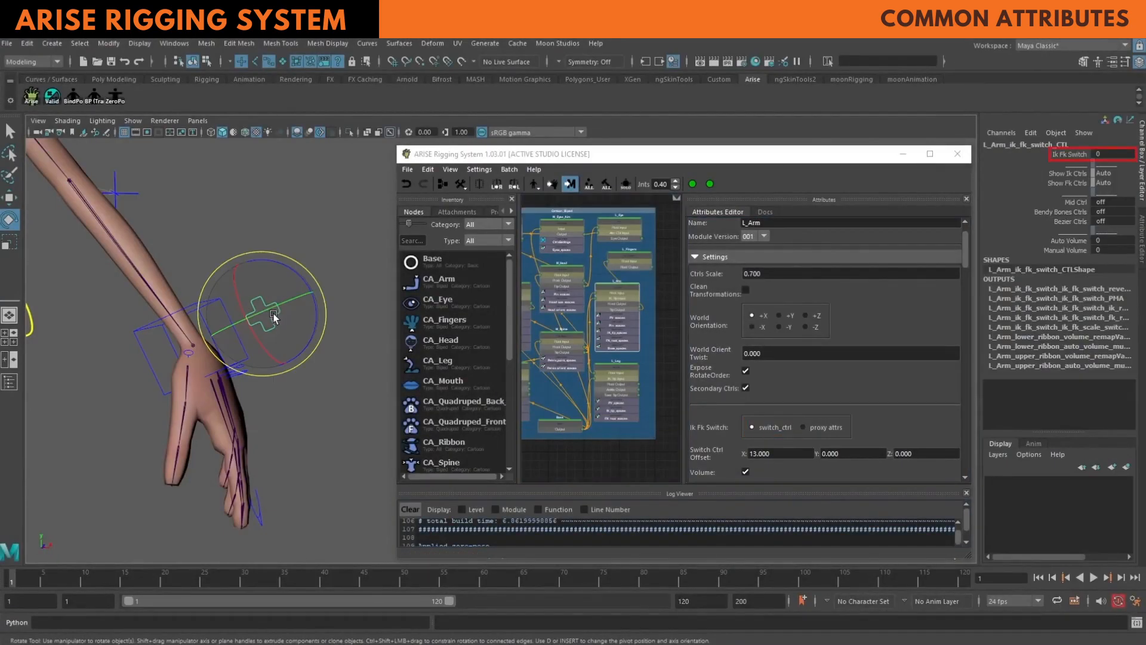
{"action": "left_click", "coordinate": [1102, 154]}
{"action": "type", "text": "1"}
{"action": "key", "text": "Return"}
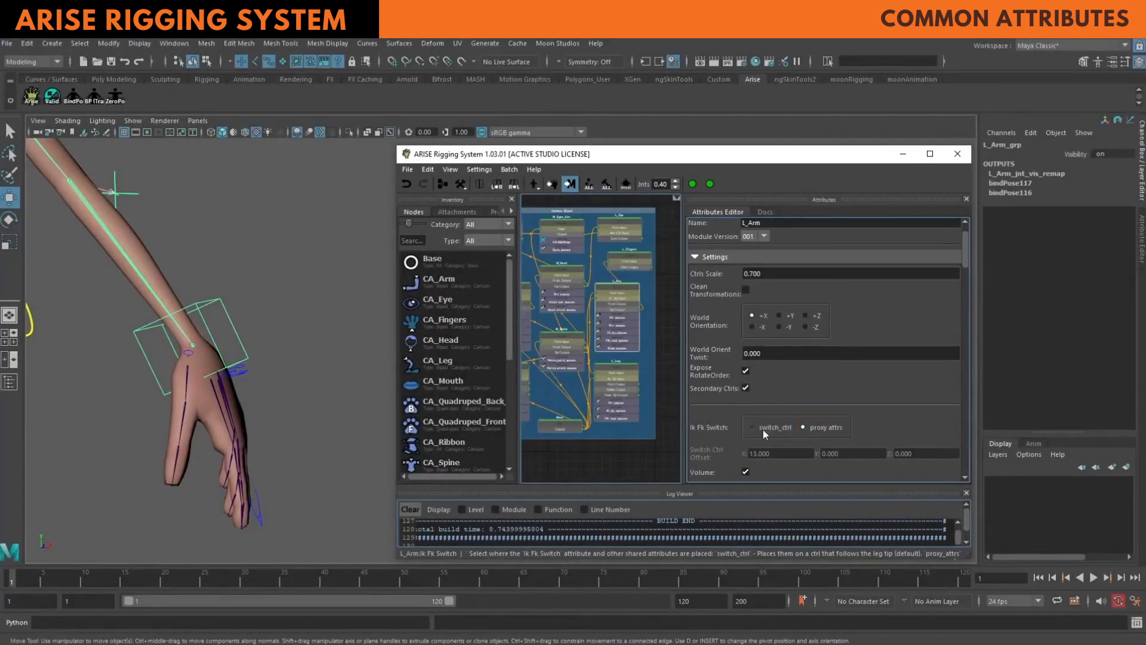
- Try moving the left arm's IK tip control and set its proxy Ik Fk Switch attribute to 1
{"action": "left_click", "coordinate": [239, 299]}
{"action": "left_click_drag", "start_coordinate": [195, 346], "coordinate": [197, 317]}
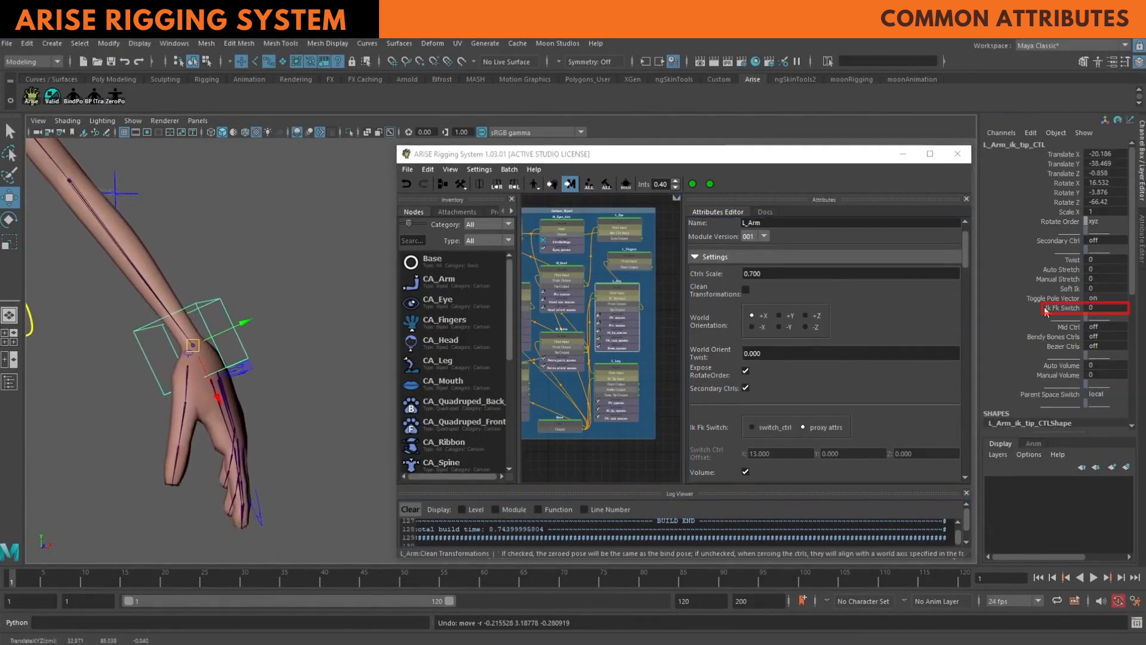
{"action": "left_click", "coordinate": [1101, 308]}
{"action": "type", "text": "1"}
{"action": "key", "text": "Return"}
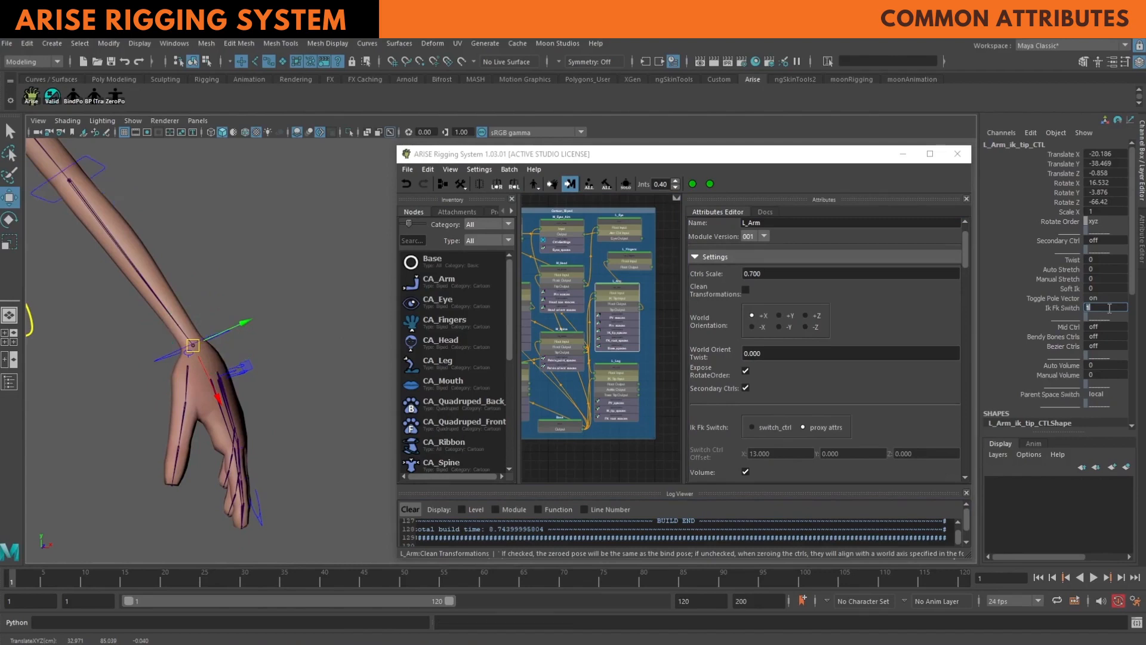
- Try rotating the left arm's FK controls and set the FK tip control's proxy Ik Fk Switch attribute to 0
{"action": "left_click", "coordinate": [103, 167]}
{"action": "key", "text": "e"}
{"action": "left_click_drag", "start_coordinate": [104, 167], "coordinate": [215, 345]}
{"action": "left_click", "coordinate": [218, 332]}
{"action": "double_click", "coordinate": [1112, 251]}
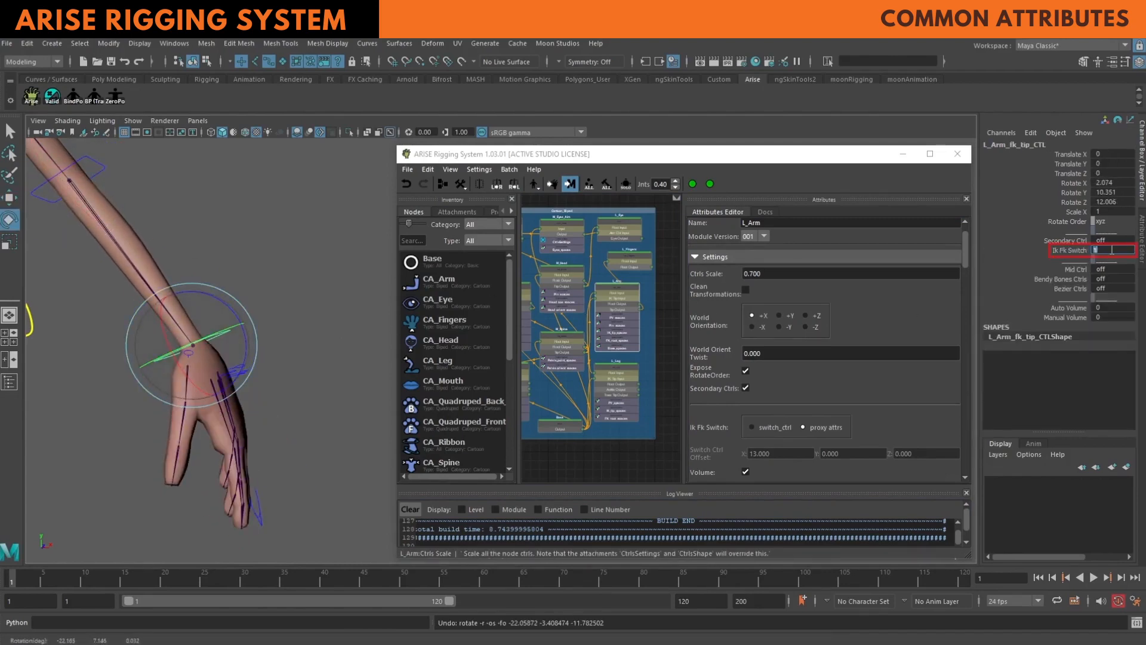
{"action": "type", "text": "0"}
{"action": "key", "text": "Return"}
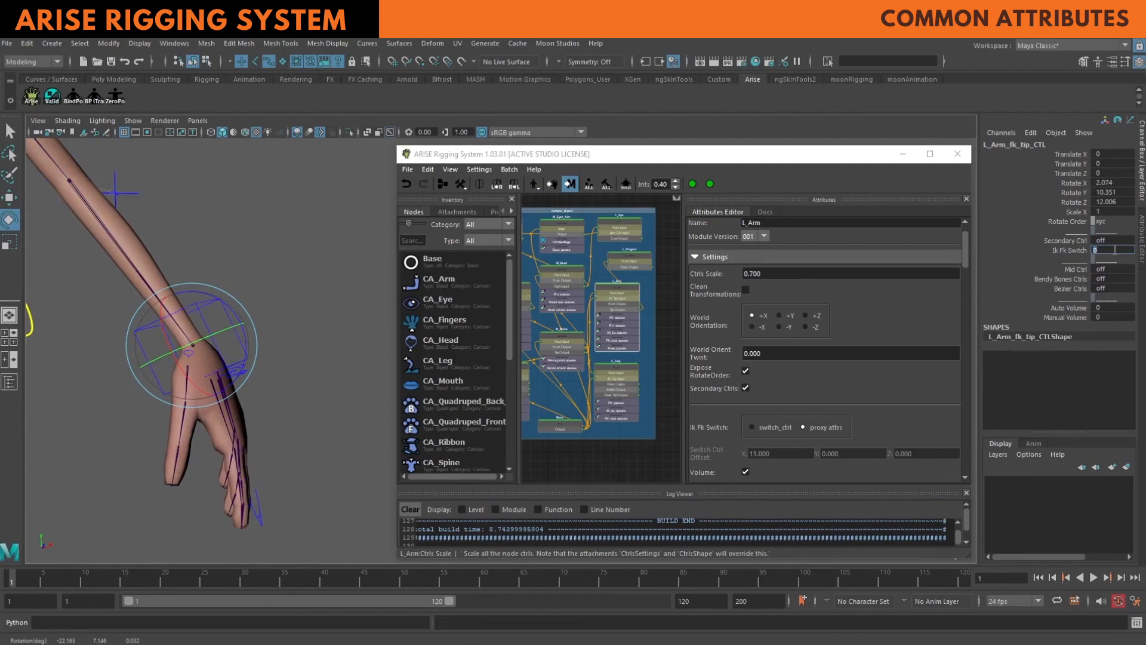
{"action": "left_click", "coordinate": [302, 259]}
{"action": "left_click", "coordinate": [213, 295]}
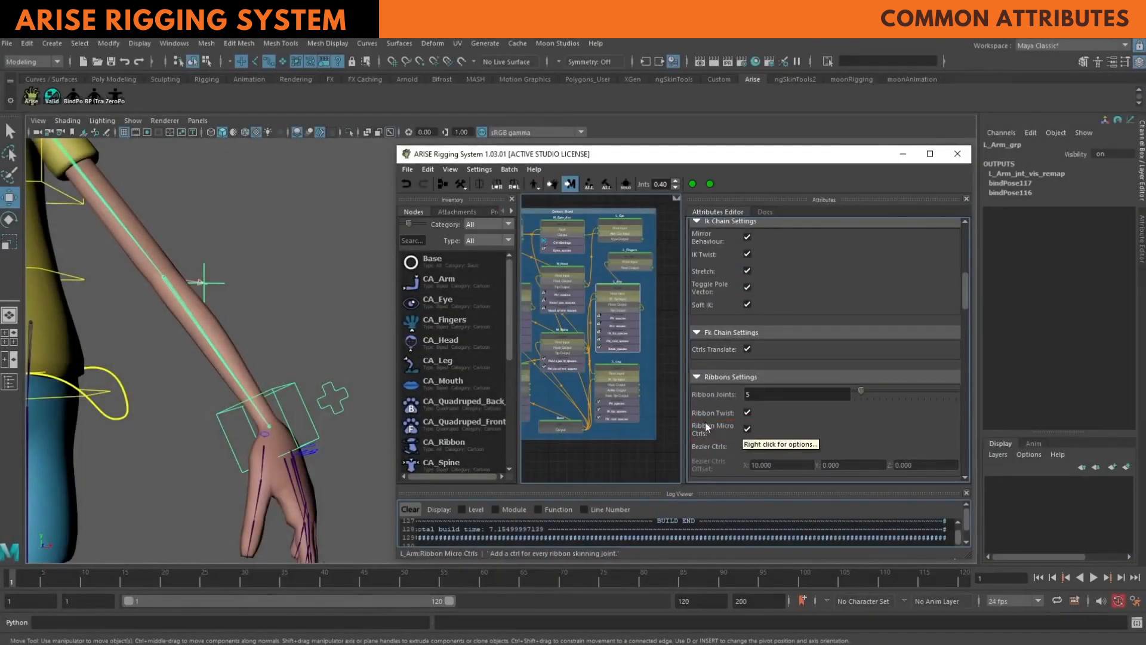
- Turn on Ribbon Micro Ctrls on the left arm's switch control and select micro controls along the arm
{"action": "left_click", "coordinate": [338, 389]}
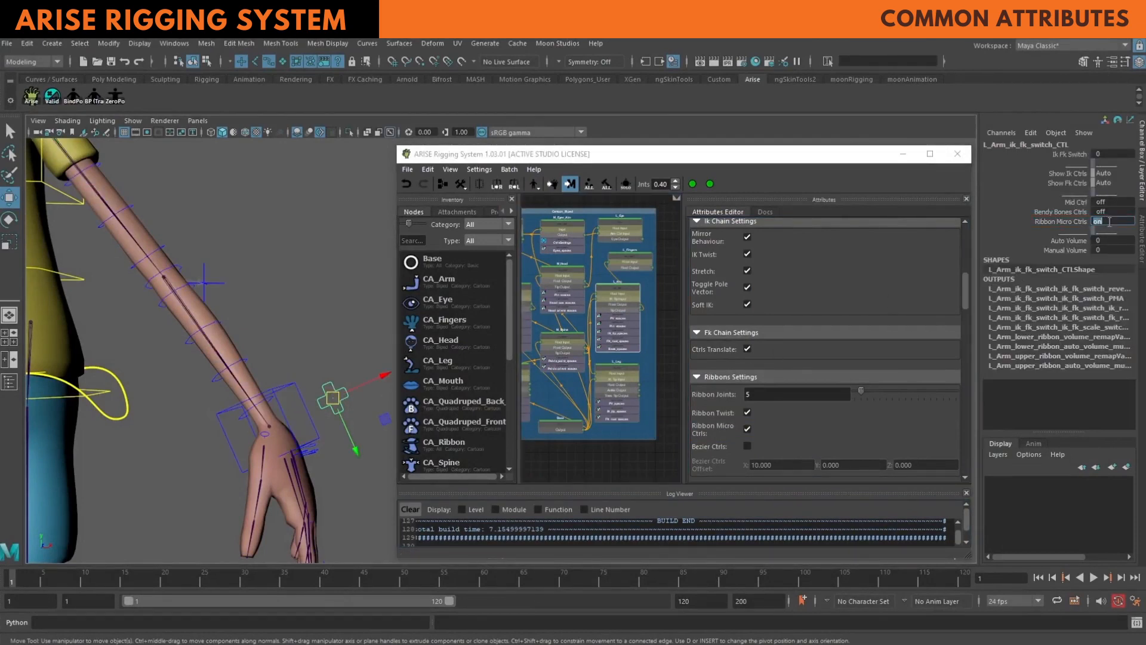
{"action": "left_click", "coordinate": [170, 245]}
{"action": "left_click", "coordinate": [115, 217]}
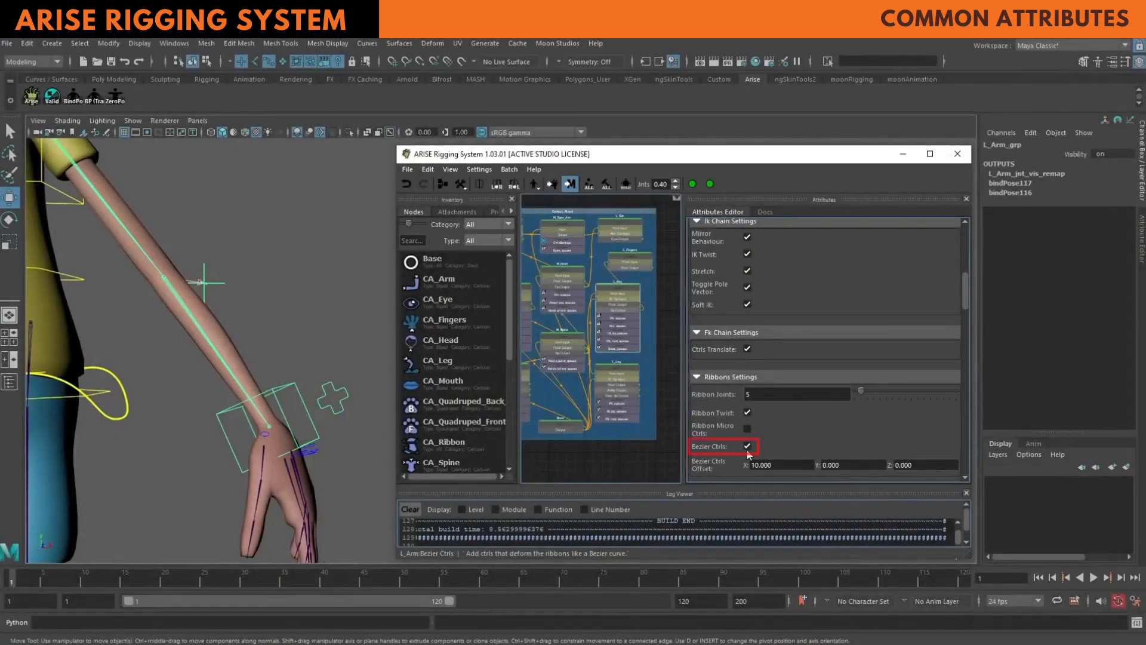
- Turn on the Bezier Ctrls attribute of the left arm's separate switch control
{"action": "left_click", "coordinate": [334, 397]}
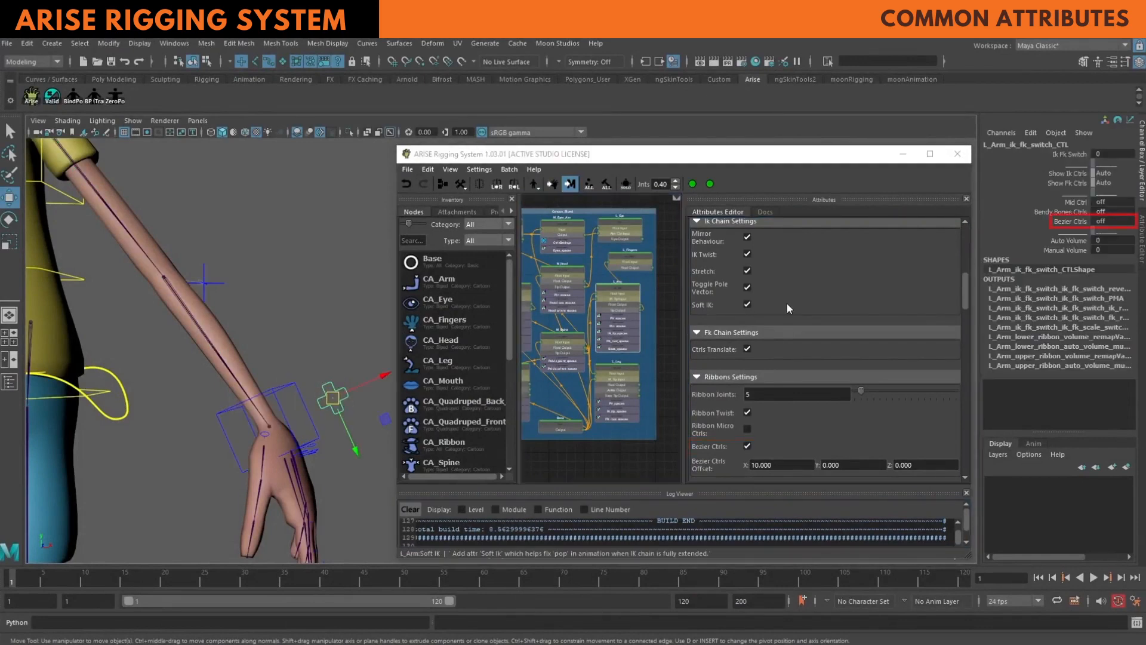
{"action": "double_click", "coordinate": [1103, 221]}
{"action": "type", "text": "1"}
{"action": "key", "text": "Return"}
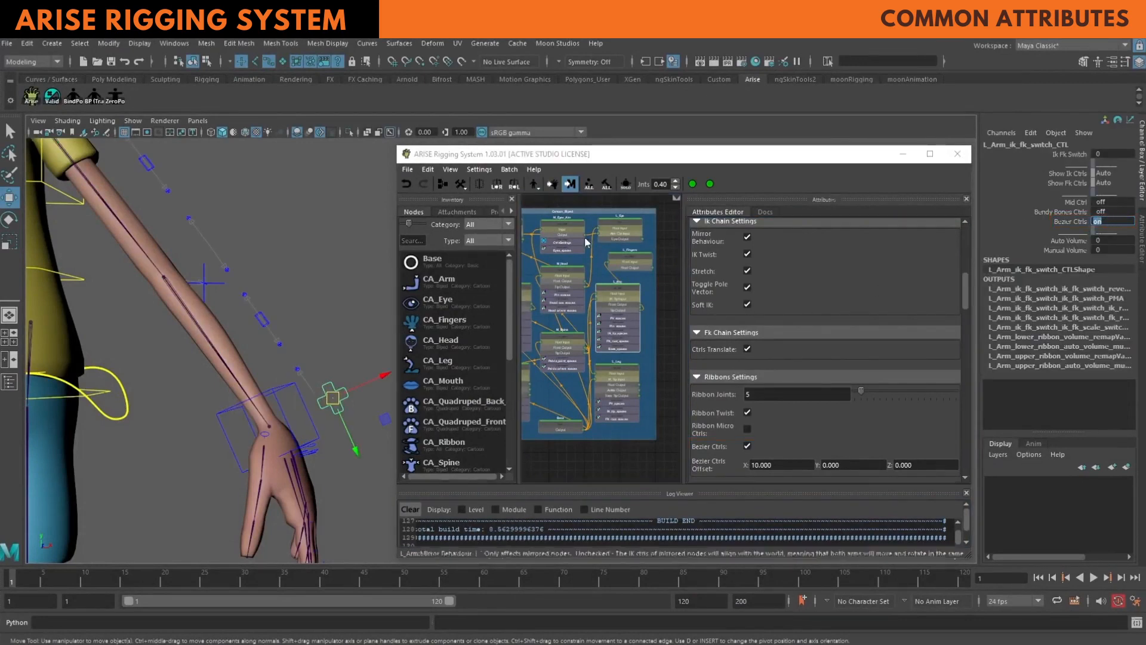
- Move two of the Bezier controls beside the left forearm to bend the arm's ribbon
{"action": "left_click", "coordinate": [262, 318]}
{"action": "left_click_drag", "start_coordinate": [262, 318], "coordinate": [332, 256]}
{"action": "key", "text": "e"}
{"action": "key", "text": "w"}
{"action": "left_click", "coordinate": [254, 263]}
{"action": "left_click_drag", "start_coordinate": [258, 269], "coordinate": [224, 265]}
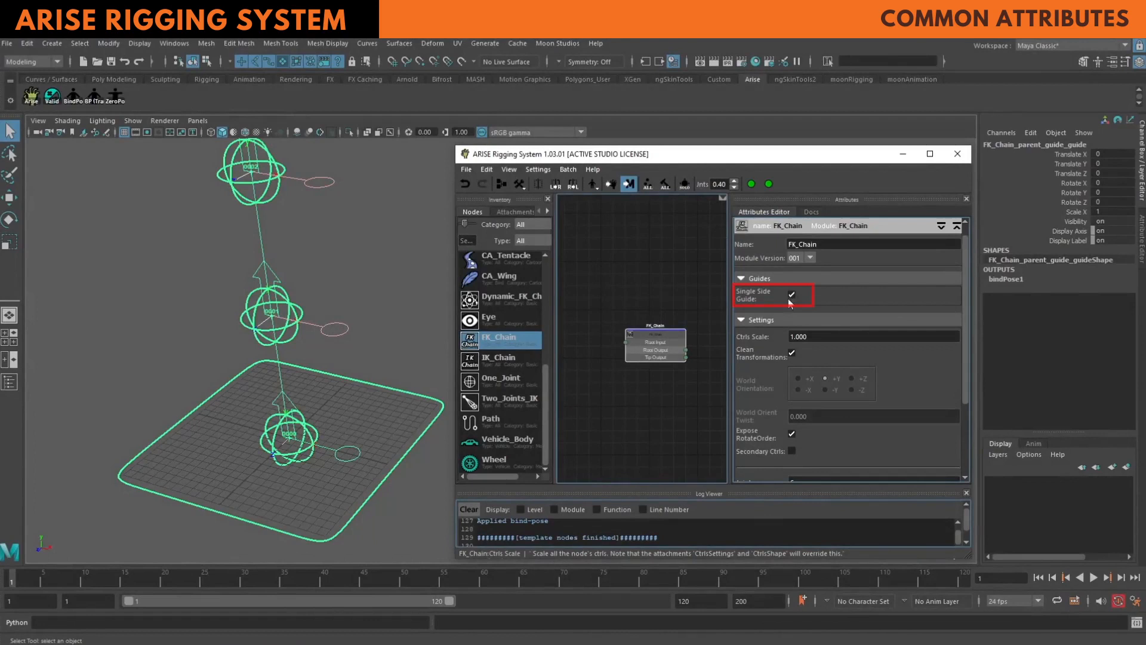
- Try selecting the FK chain's middle side guide and rotate the base side guide to about 15 degrees in Y
{"action": "left_click", "coordinate": [644, 294]}
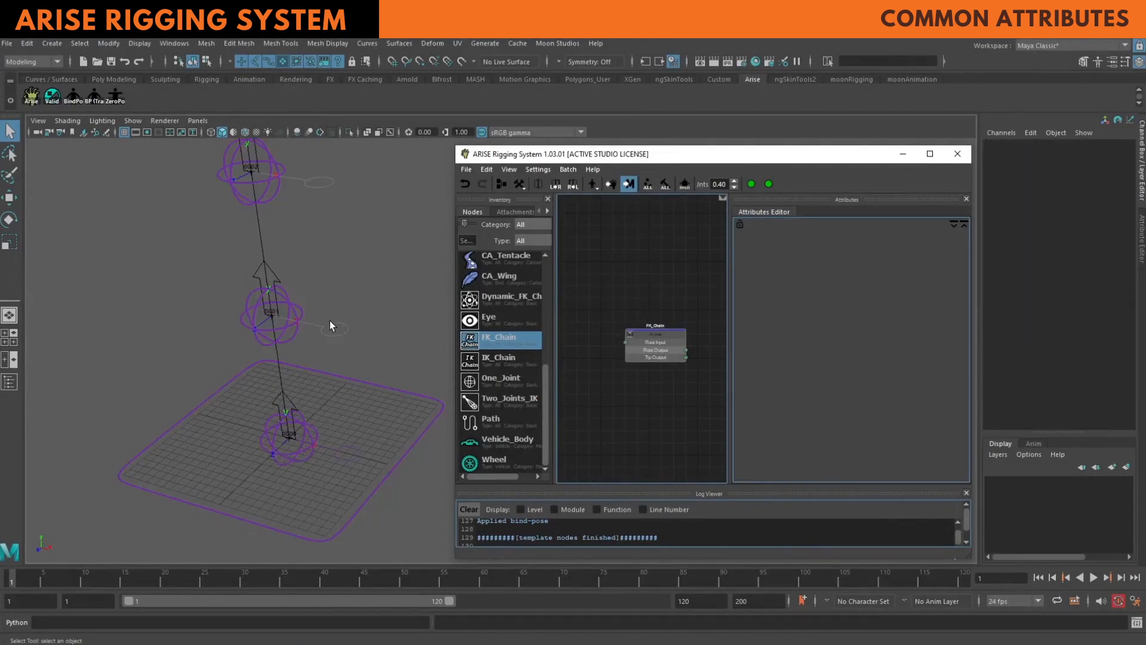
{"action": "left_click", "coordinate": [344, 337]}
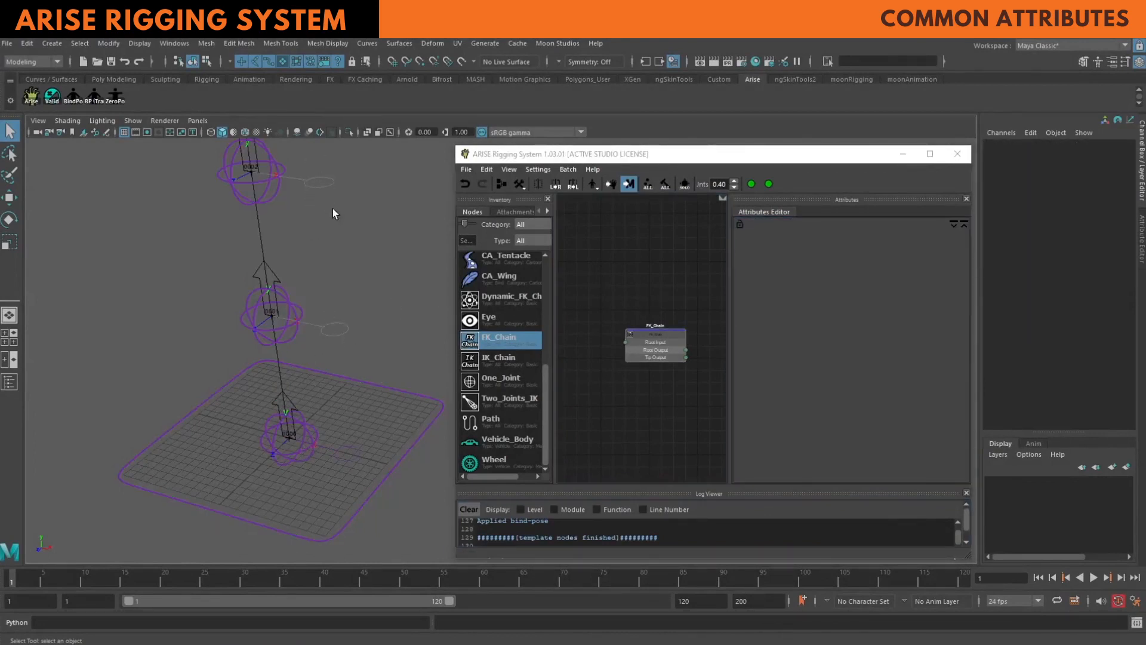
{"action": "left_click", "coordinate": [346, 445]}
{"action": "key", "text": "e"}
{"action": "left_click_drag", "start_coordinate": [320, 457], "coordinate": [314, 429]}
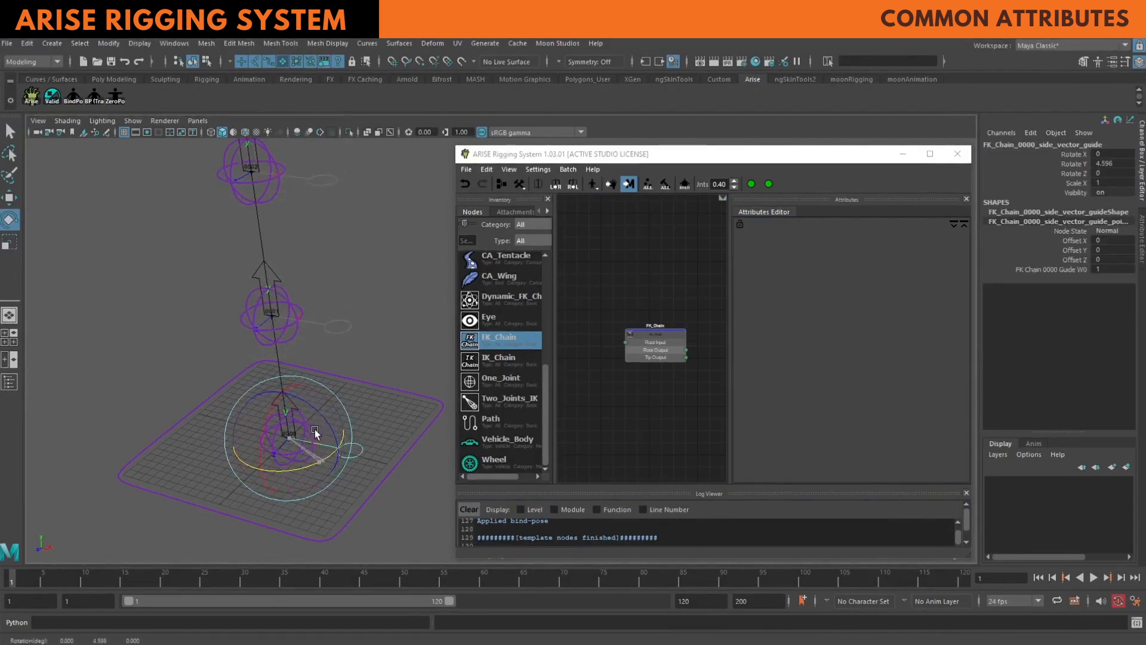
{"action": "left_click", "coordinate": [329, 348]}
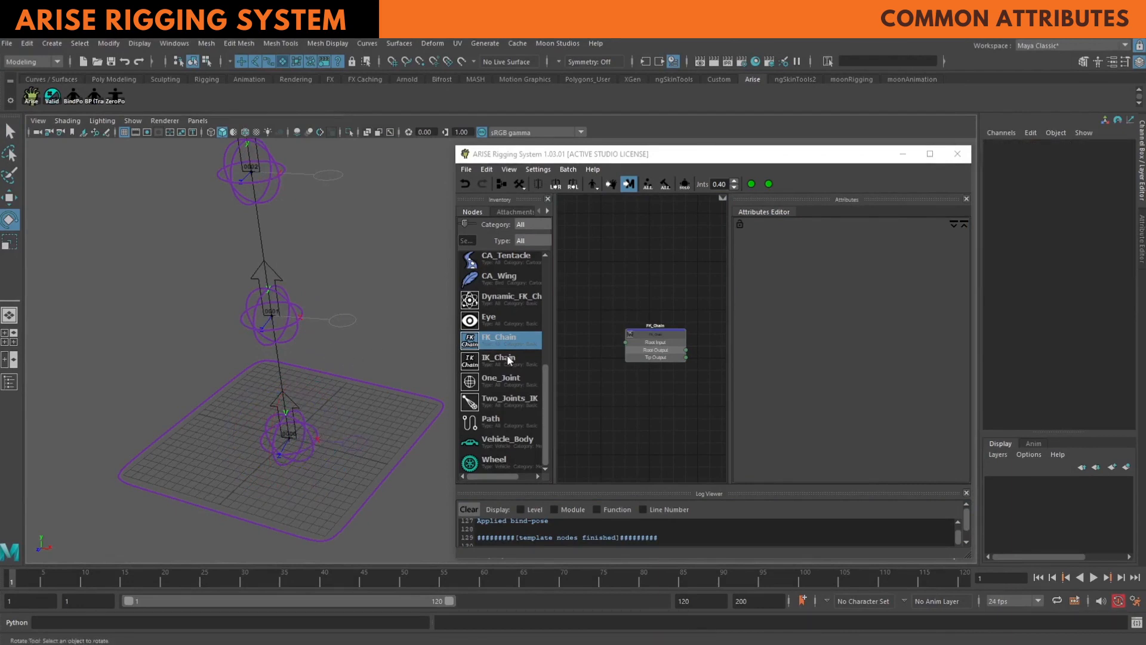
- Turn off Single Side Guide on the FK_Chain node and template the node again
{"action": "left_click", "coordinate": [639, 345]}
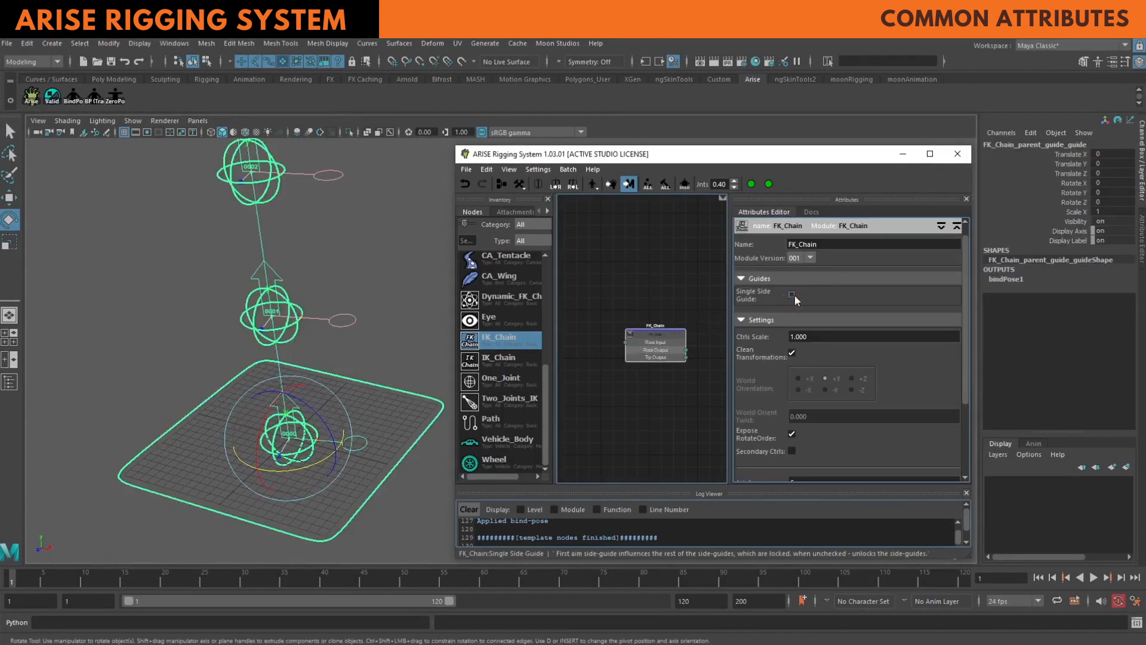
{"action": "right_click", "coordinate": [670, 336]}
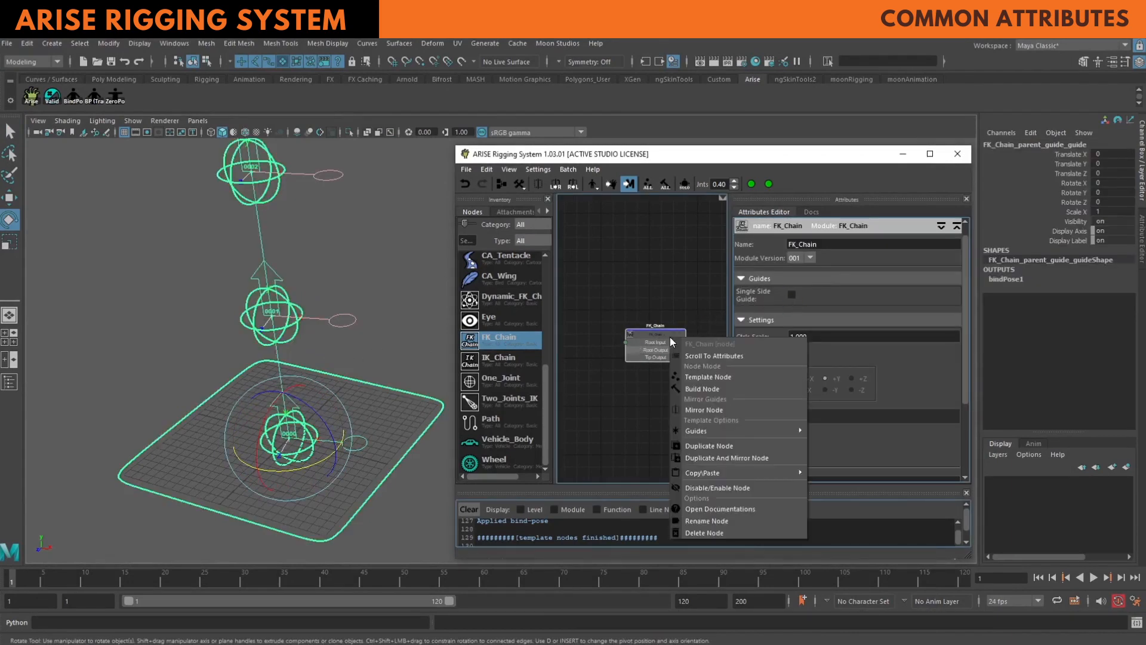
{"action": "left_click", "coordinate": [705, 377]}
- Select the FK chain's base and middle side guides and try adjusting the upper side guides individually
{"action": "left_click", "coordinate": [351, 451]}
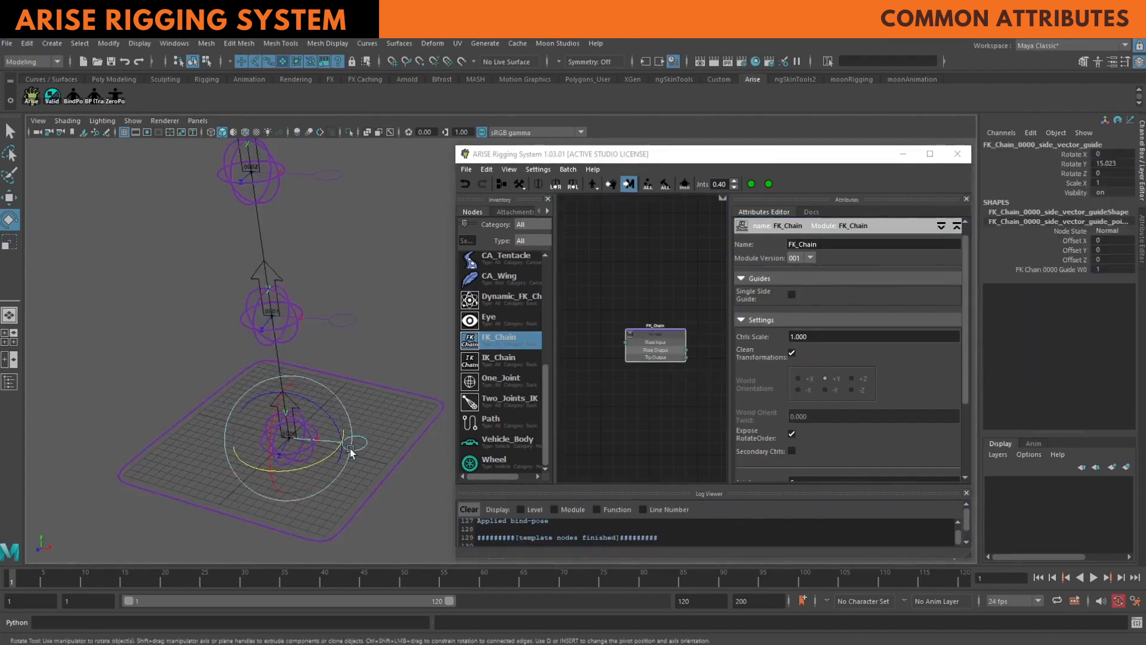
{"action": "left_click", "coordinate": [342, 320]}
{"action": "left_click_drag", "start_coordinate": [323, 145], "coordinate": [346, 180]}
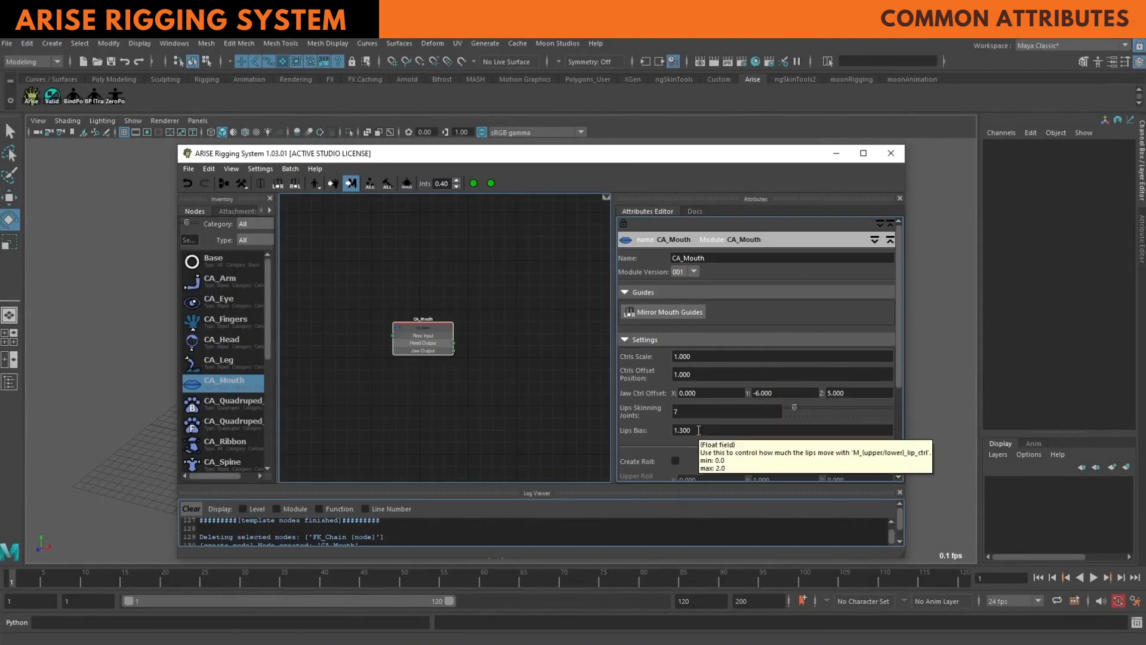
- Examine the CA_Mouth node's attributes and read its documentation through the attribute and connection descriptions
{"action": "scroll", "coordinate": [694, 430], "scroll_direction": "down", "scroll_amount": 1}
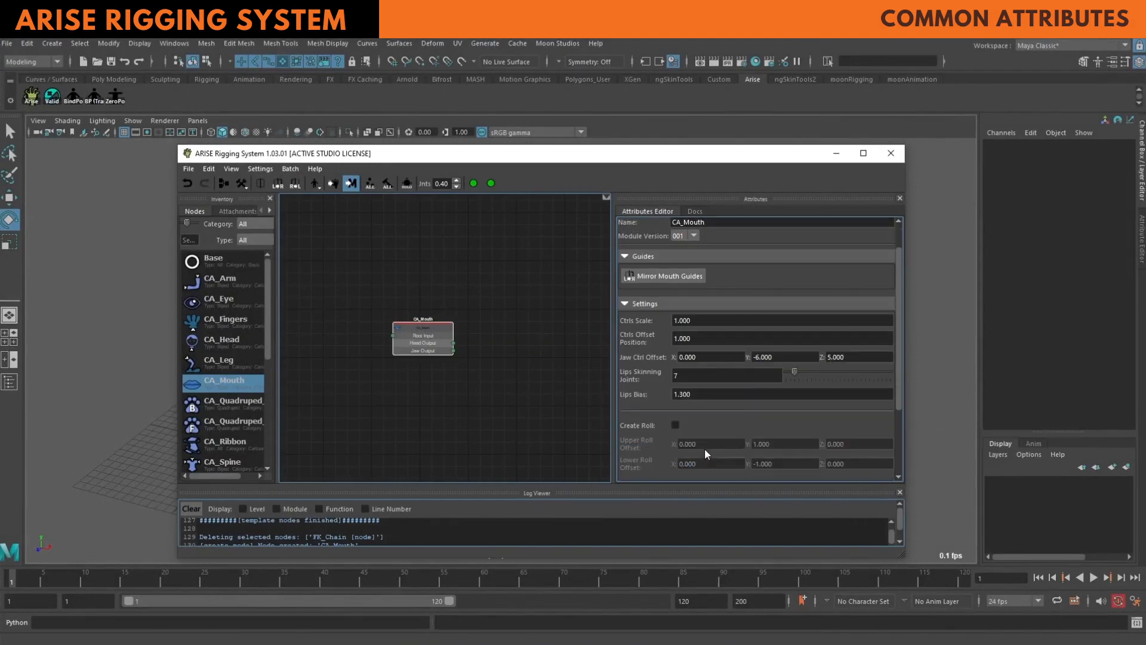
{"action": "scroll", "coordinate": [704, 448], "scroll_direction": "down", "scroll_amount": 3}
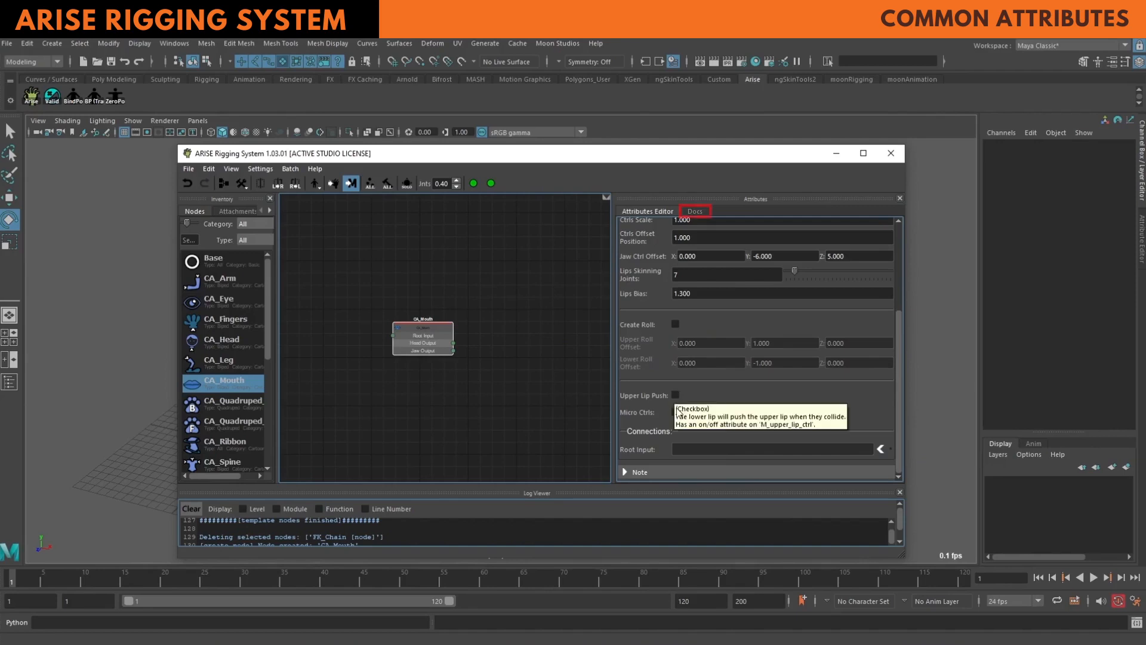
{"action": "left_click", "coordinate": [699, 211]}
{"action": "scroll", "coordinate": [671, 325], "scroll_direction": "down", "scroll_amount": 15}
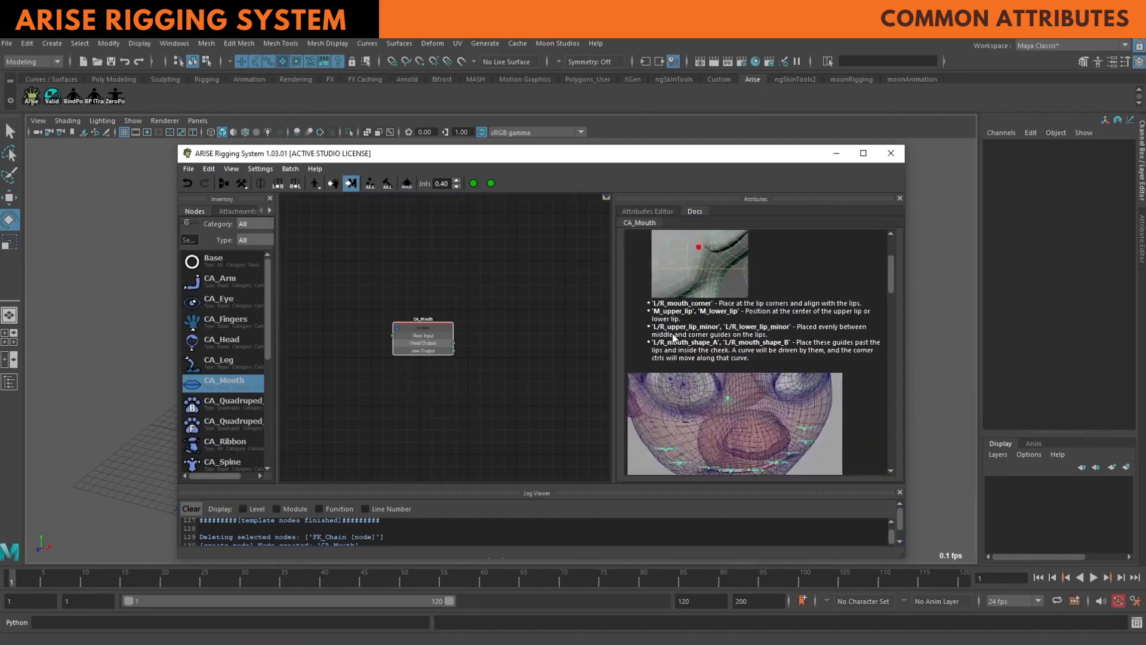
{"action": "scroll", "coordinate": [672, 335], "scroll_direction": "down", "scroll_amount": 10}
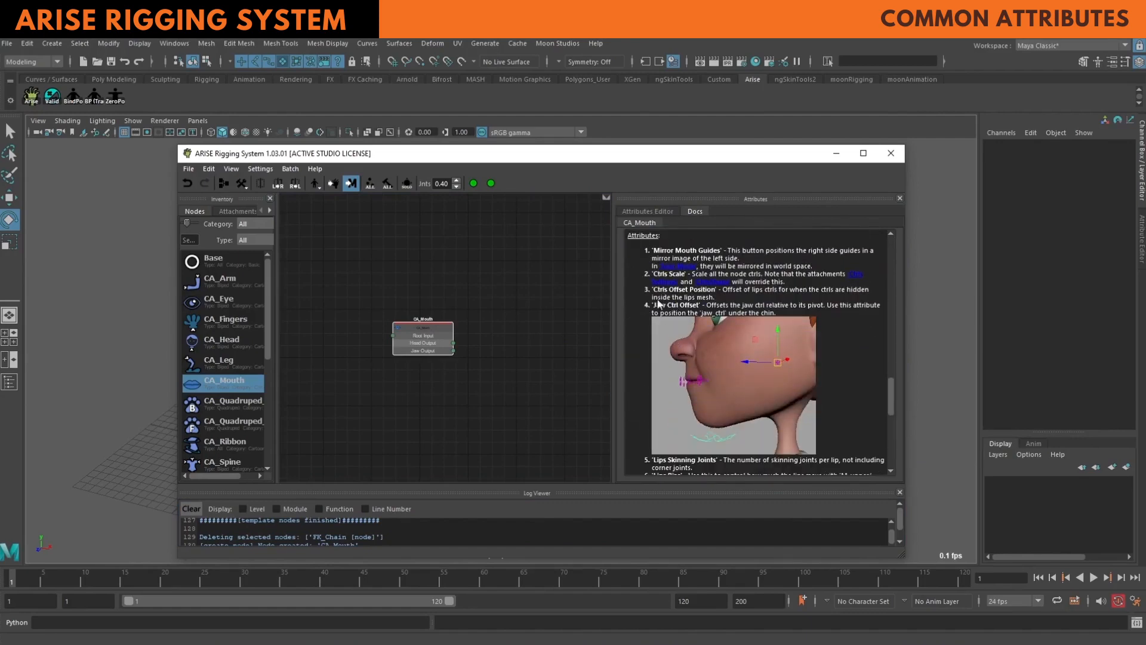
{"action": "scroll", "coordinate": [658, 302], "scroll_direction": "down", "scroll_amount": 10}
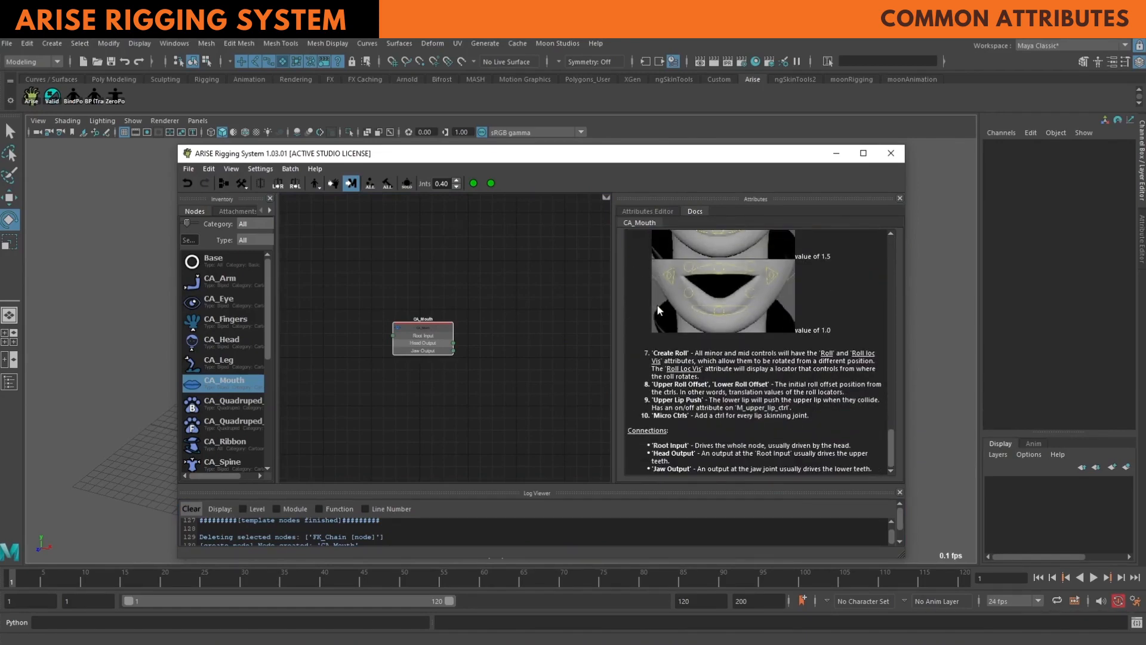